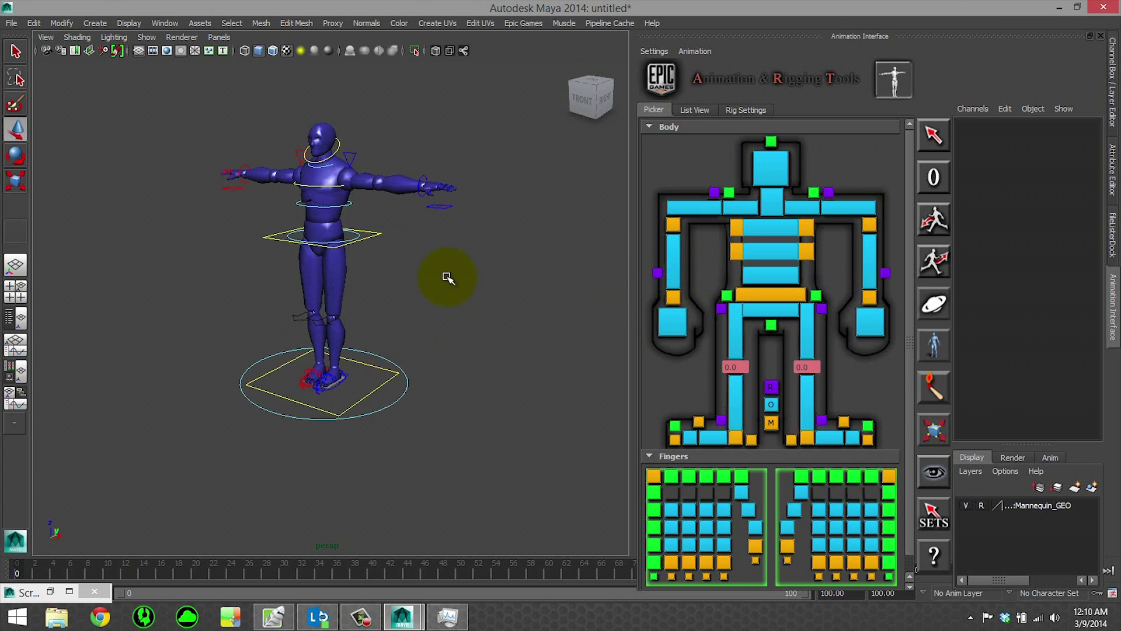
- Raise the left foot's IK control about 53 units in Z, tilt it with the Rotate tool, and set its knee twist to 32
left_click_drag(447, 277, 467, 350, "alt")
left_click(811, 429)
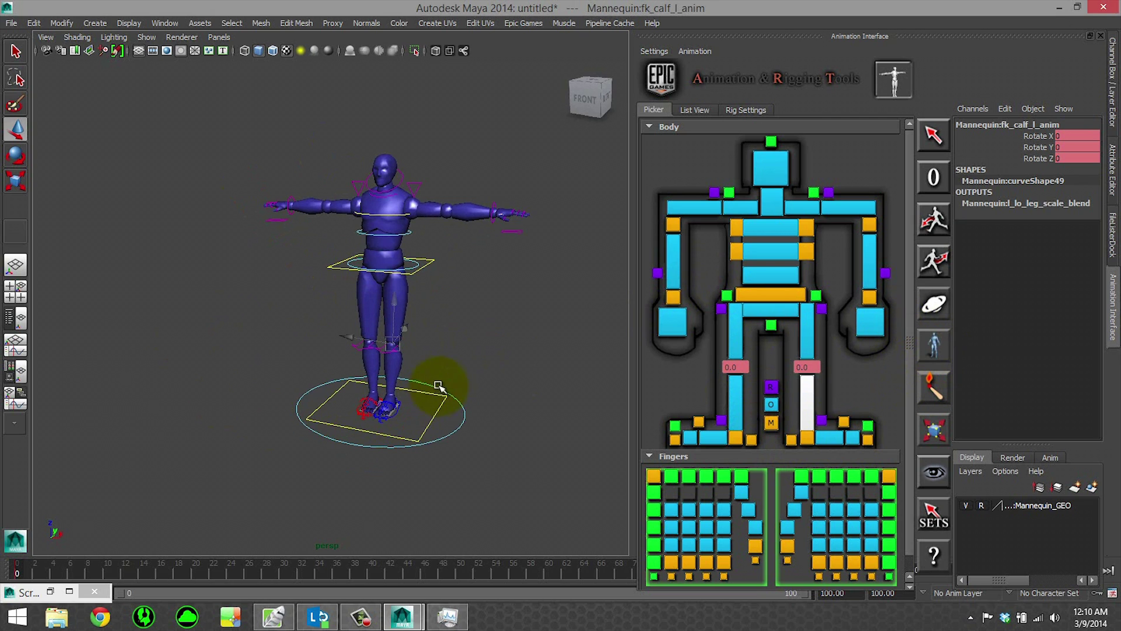
left_click(388, 411)
left_click_drag(403, 356, 469, 346, "alt")
key("e")
left_click_drag(391, 302, 463, 375)
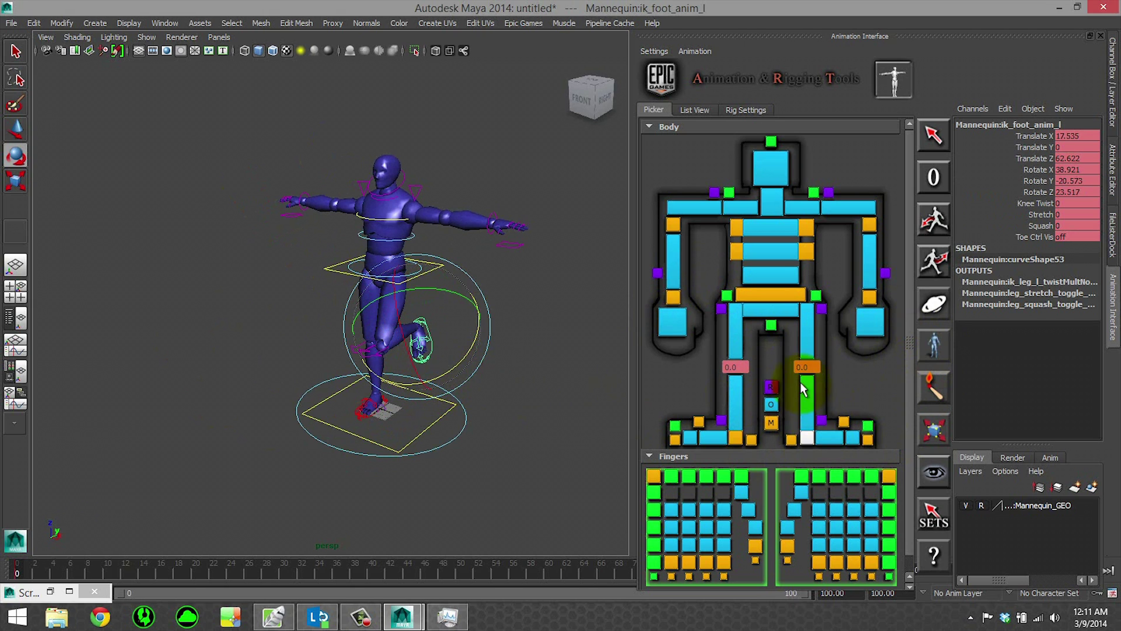
left_click_drag(807, 376, 824, 400)
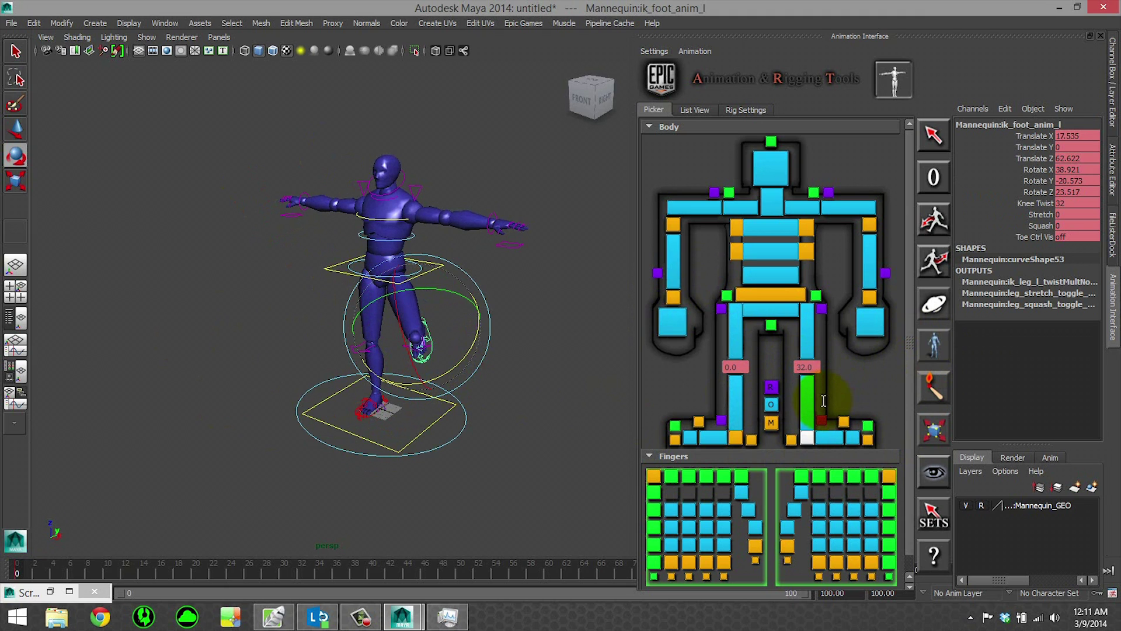
left_click(590, 403)
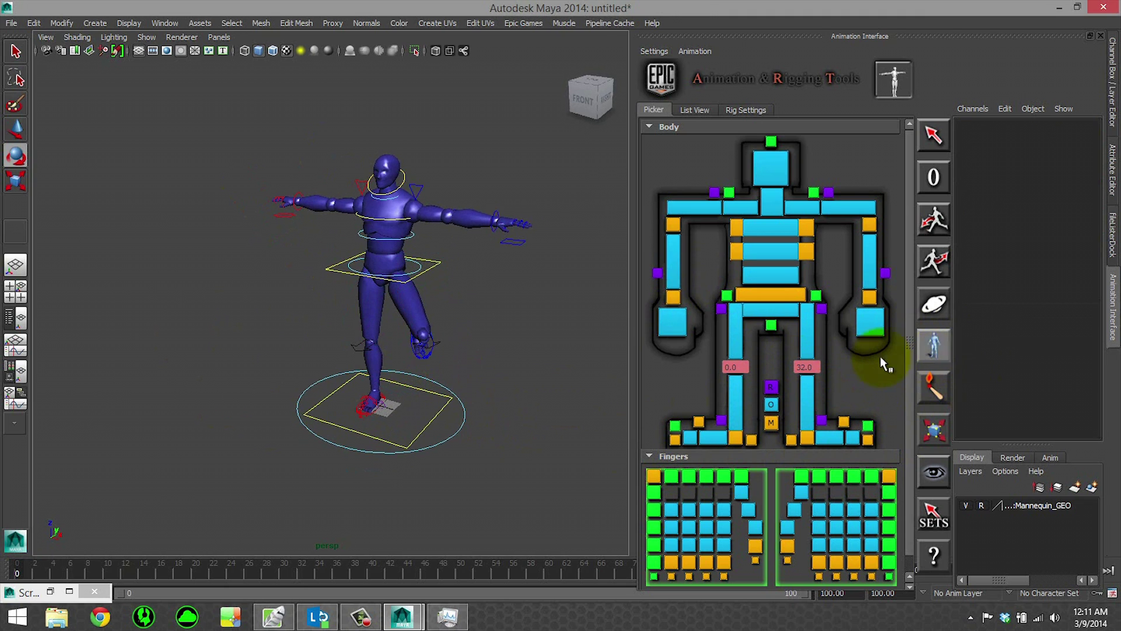
- Mirror the left leg's pose onto the right leg and zero out the rig controls
left_click(801, 442)
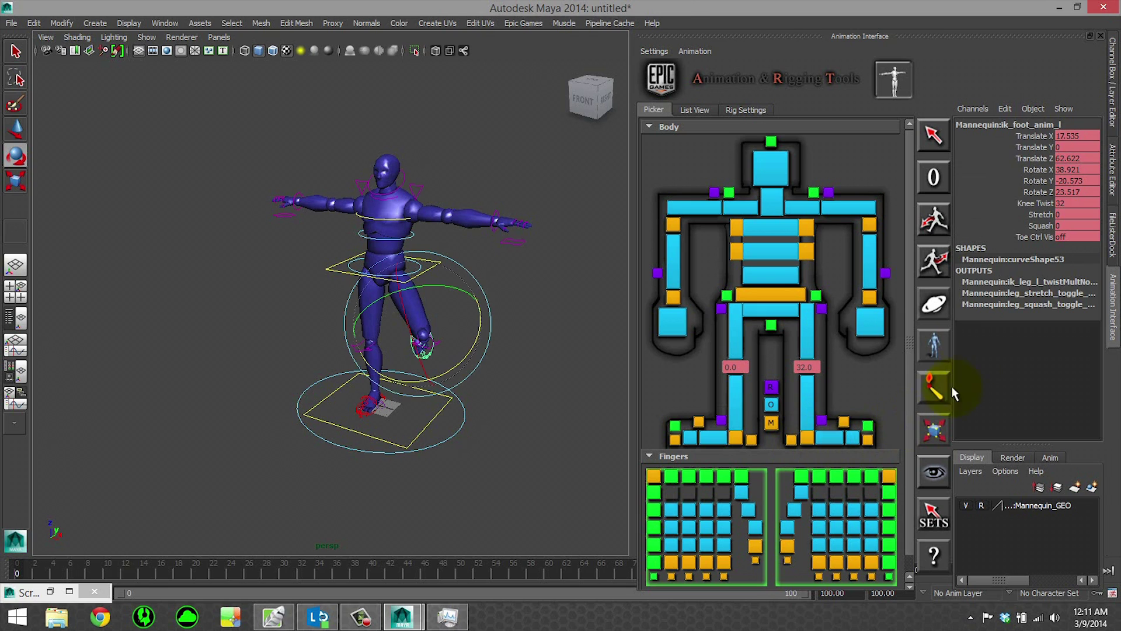
right_click(939, 339)
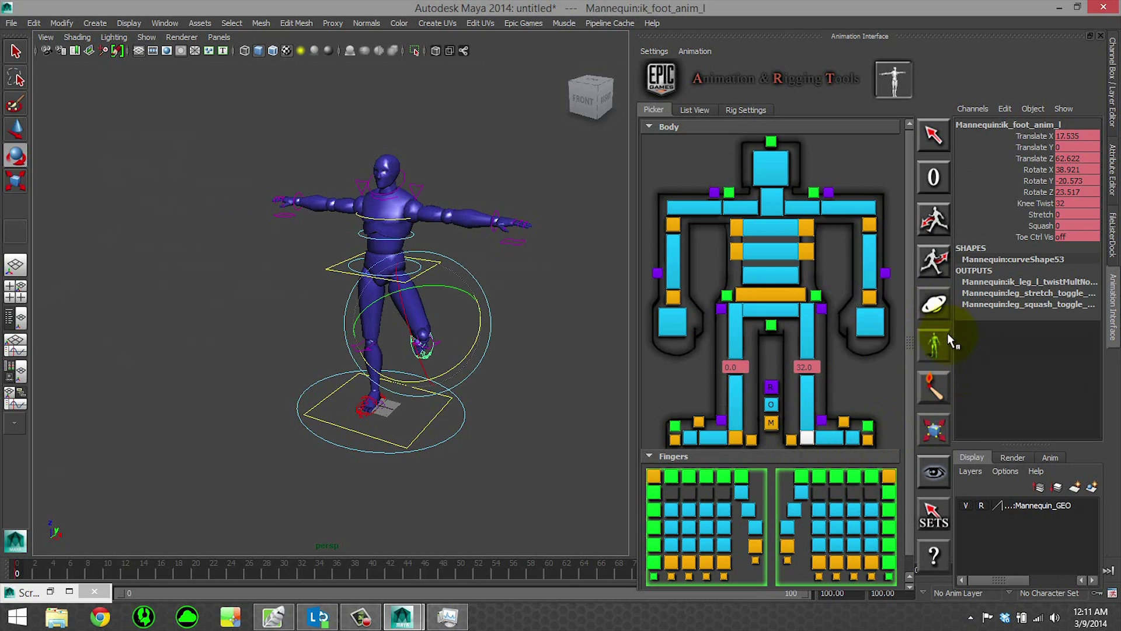
right_click_drag(947, 333, 948, 367)
left_click_drag(533, 437, 590, 418, "alt")
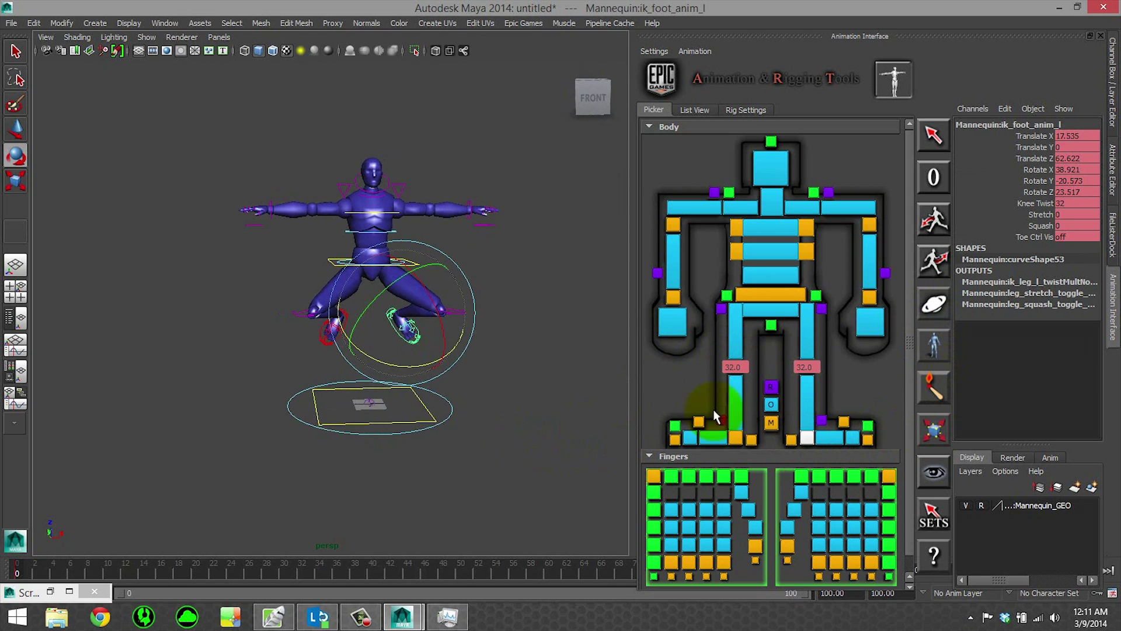
left_click(933, 175)
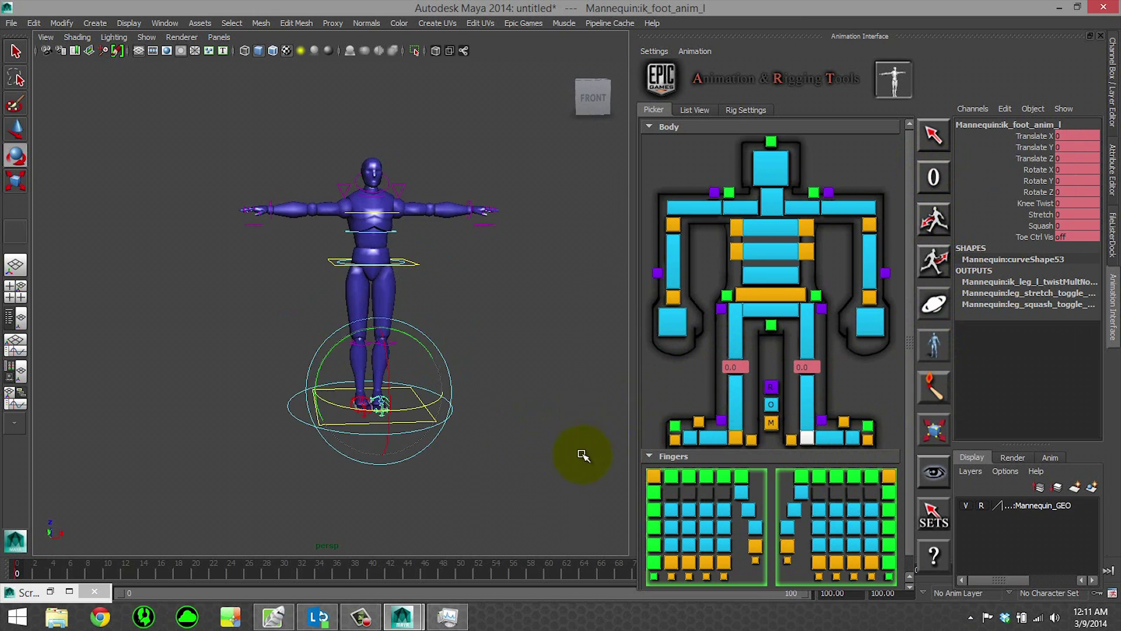
- Open the Pose Editor, move it clear of the mannequin, and deselect the rig controls
left_click(844, 367)
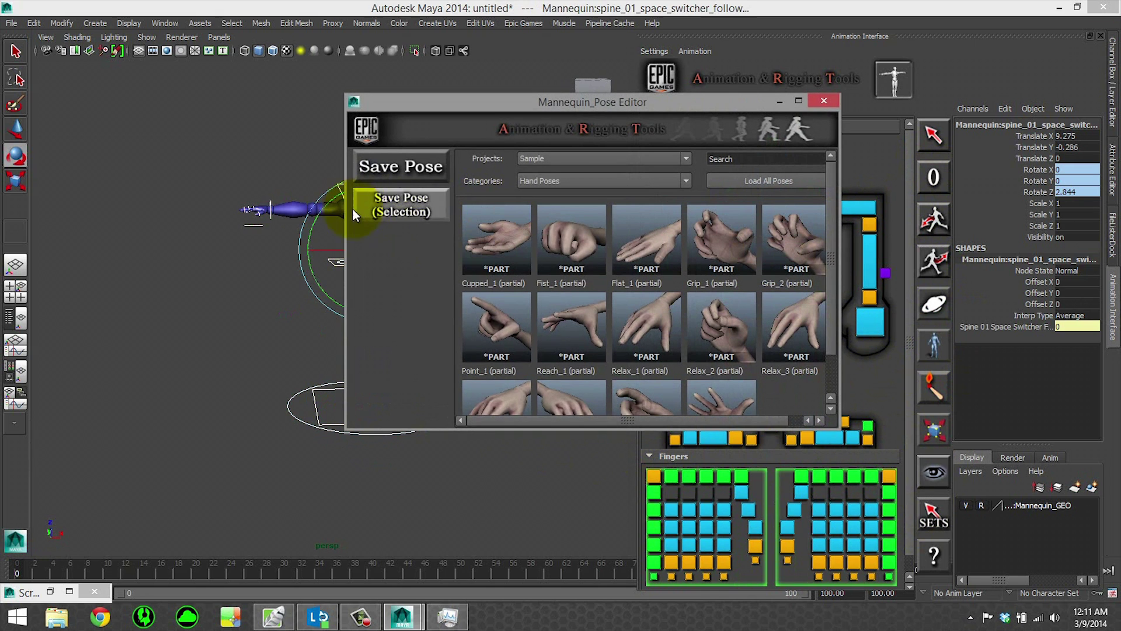
middle_click_drag(316, 170, 238, 230, "alt")
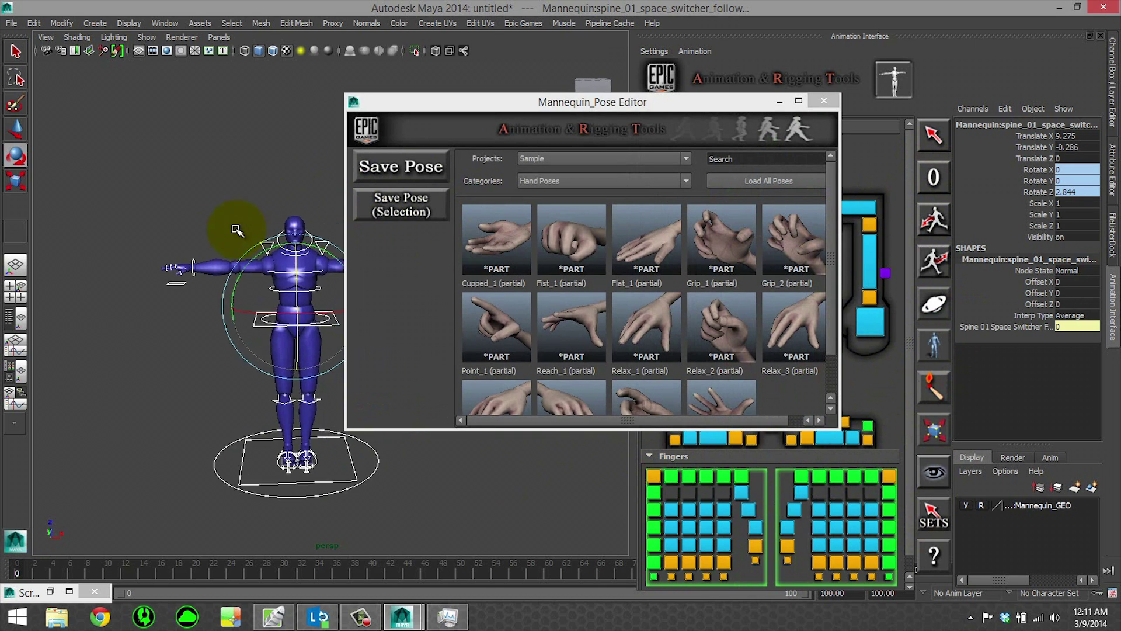
left_click_drag(506, 103, 663, 86)
left_click(427, 128)
middle_click_drag(370, 262, 385, 259, "alt")
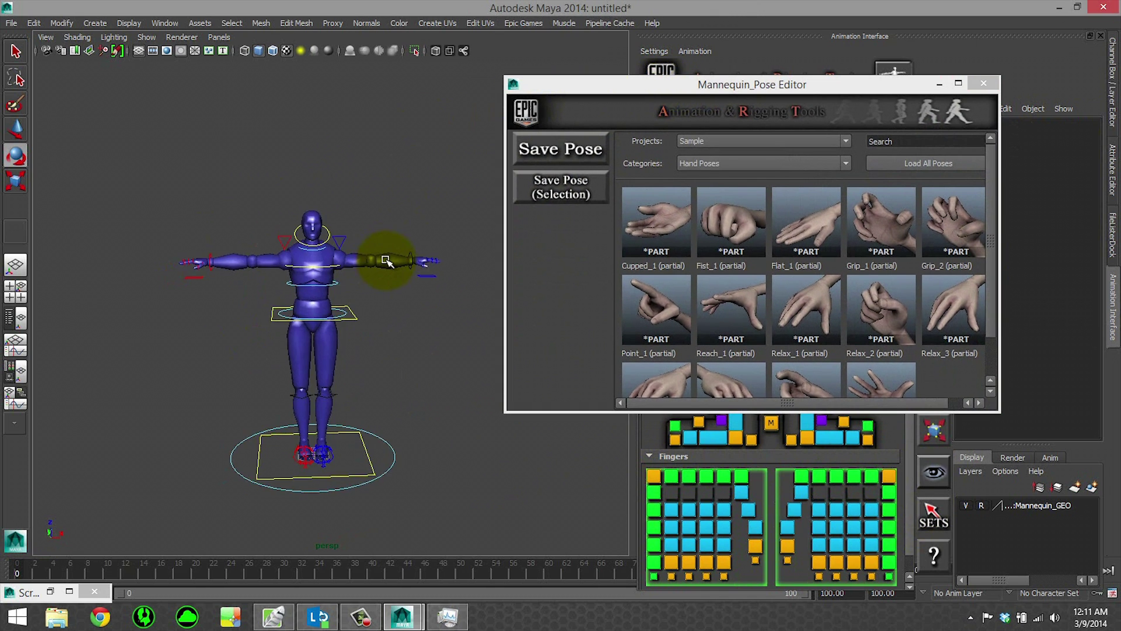
right_click_drag(385, 259, 383, 268, "alt")
left_click_drag(383, 268, 410, 255, "alt")
middle_click_drag(409, 254, 405, 256, "alt")
- Review the Pose Editor's project and category lists and look through the Hand Poses thumbnails
left_click(726, 142)
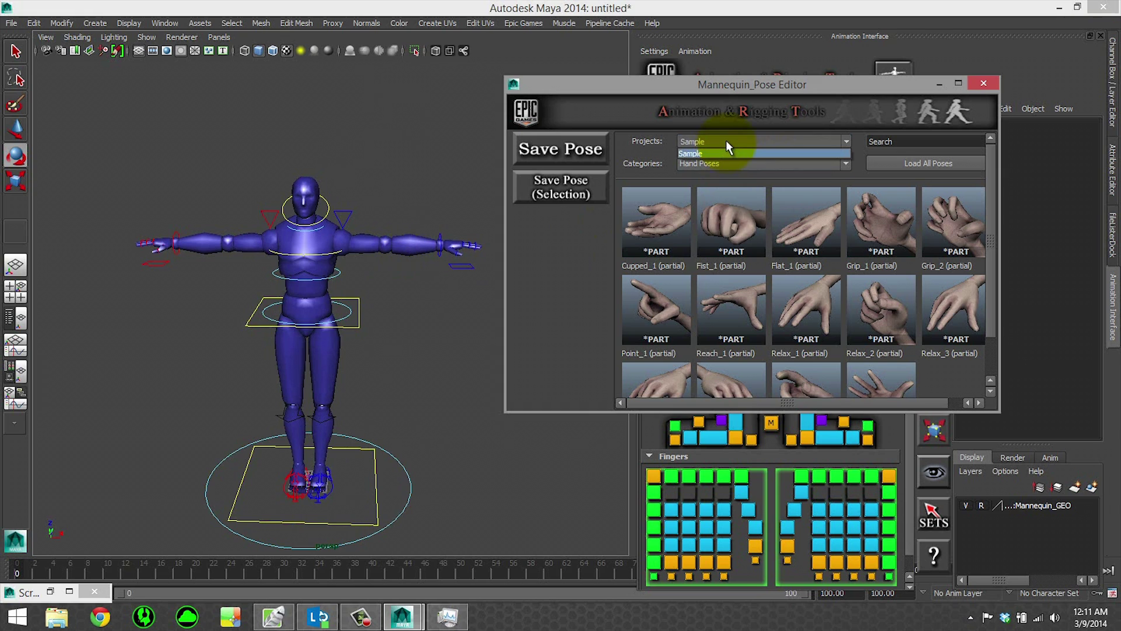
left_click(727, 138)
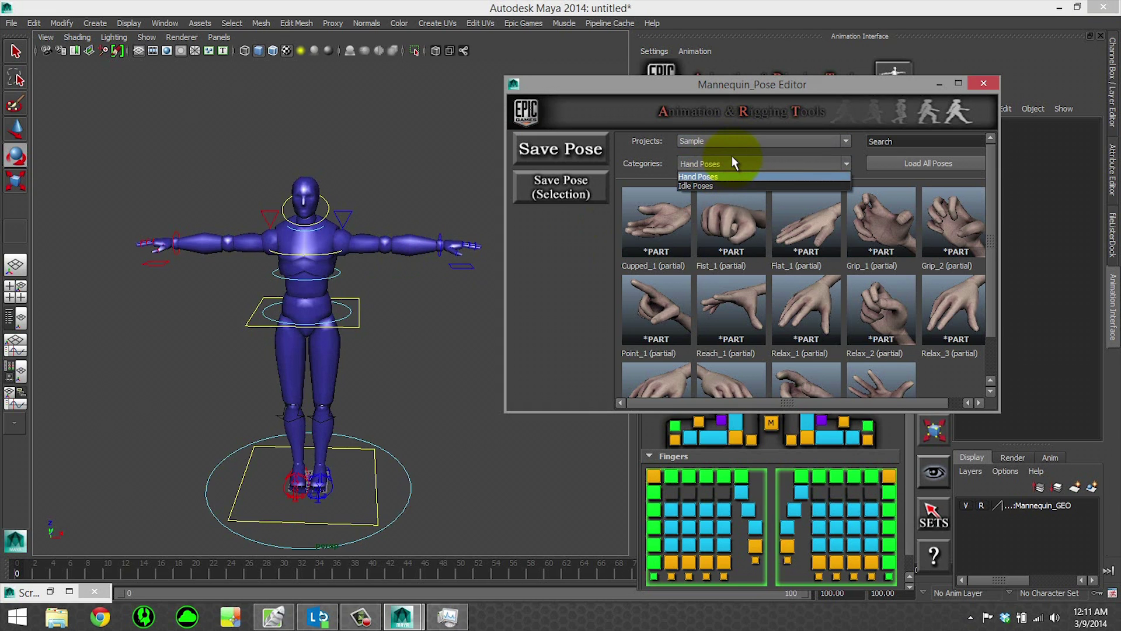
left_click(708, 157)
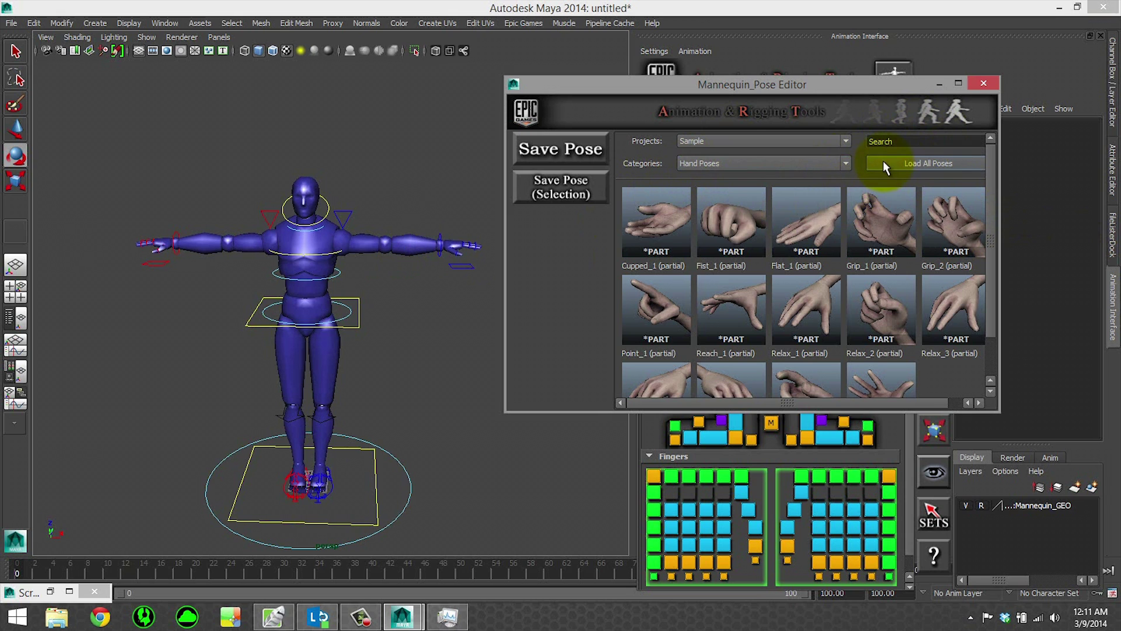
middle_click_drag(445, 236, 458, 220, "alt")
left_click_drag(458, 220, 491, 256, "alt")
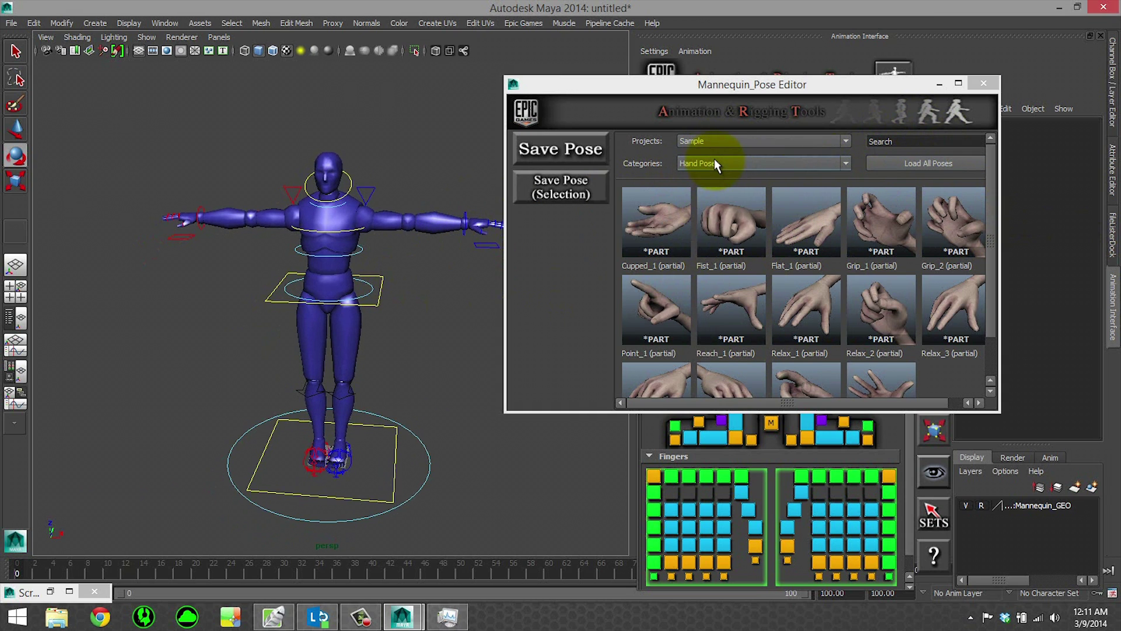
scroll(873, 341, "down", 2)
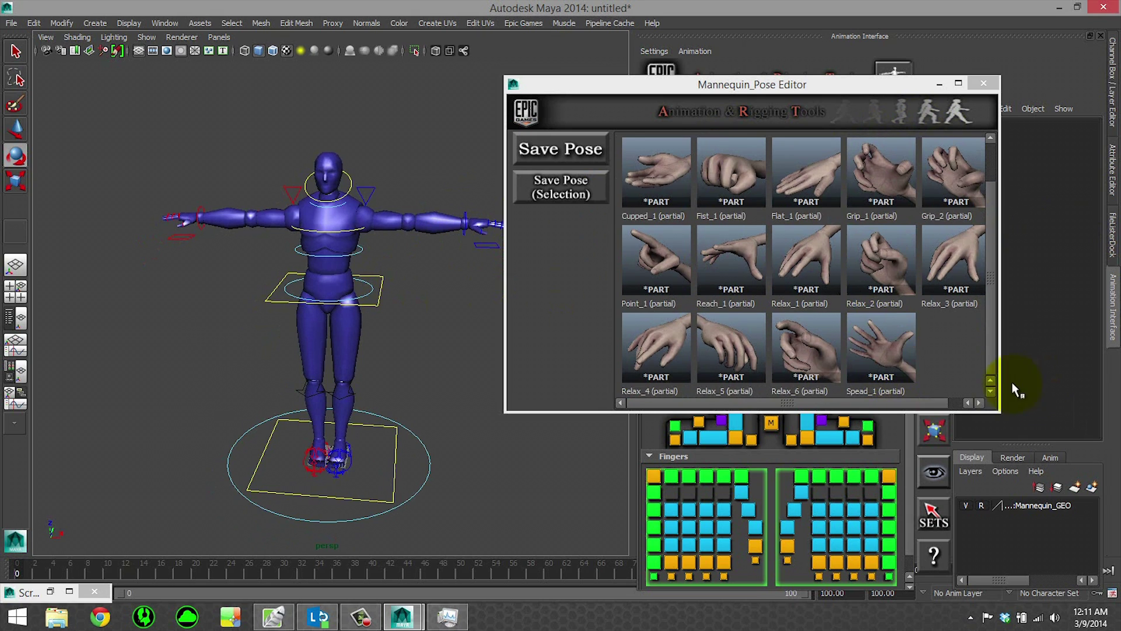
scroll(945, 349, "up", 2)
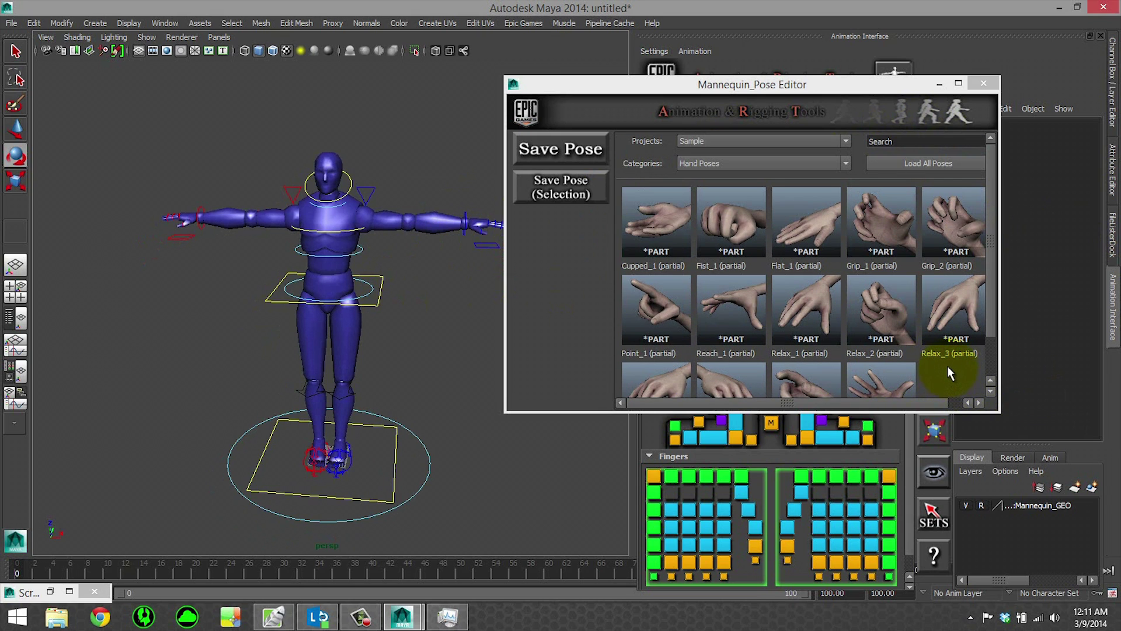
- Load the Cupped_1 and Fist_1 hand poses one after another on the mannequin's right hand
left_click(900, 245)
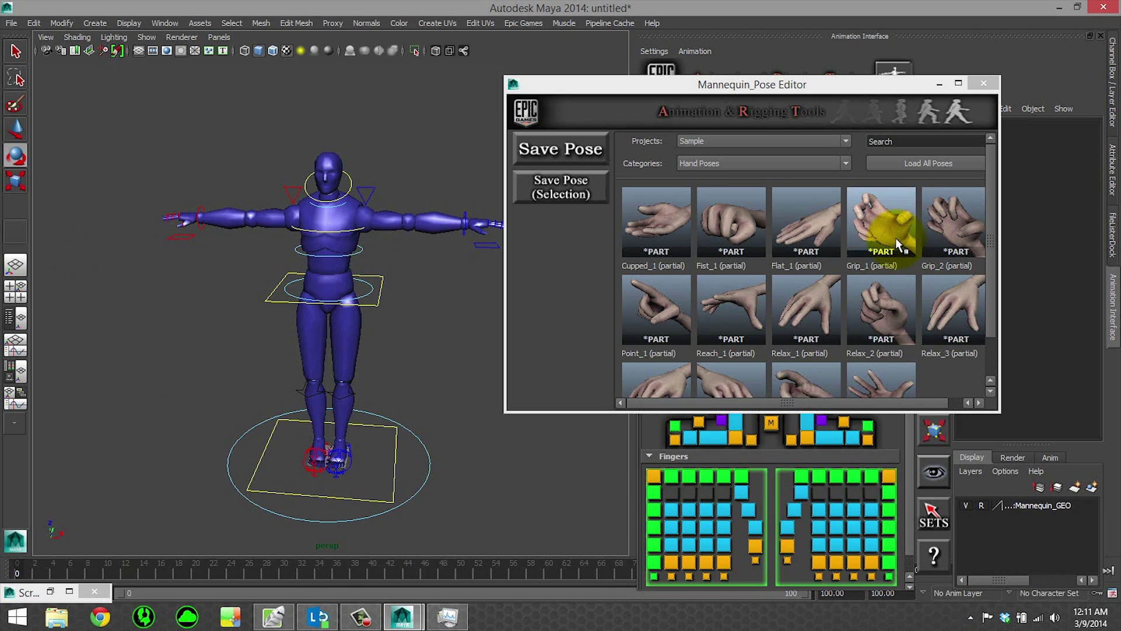
scroll(361, 318, "up", 3)
left_click_drag(303, 310, 280, 307, "alt")
left_click(640, 230)
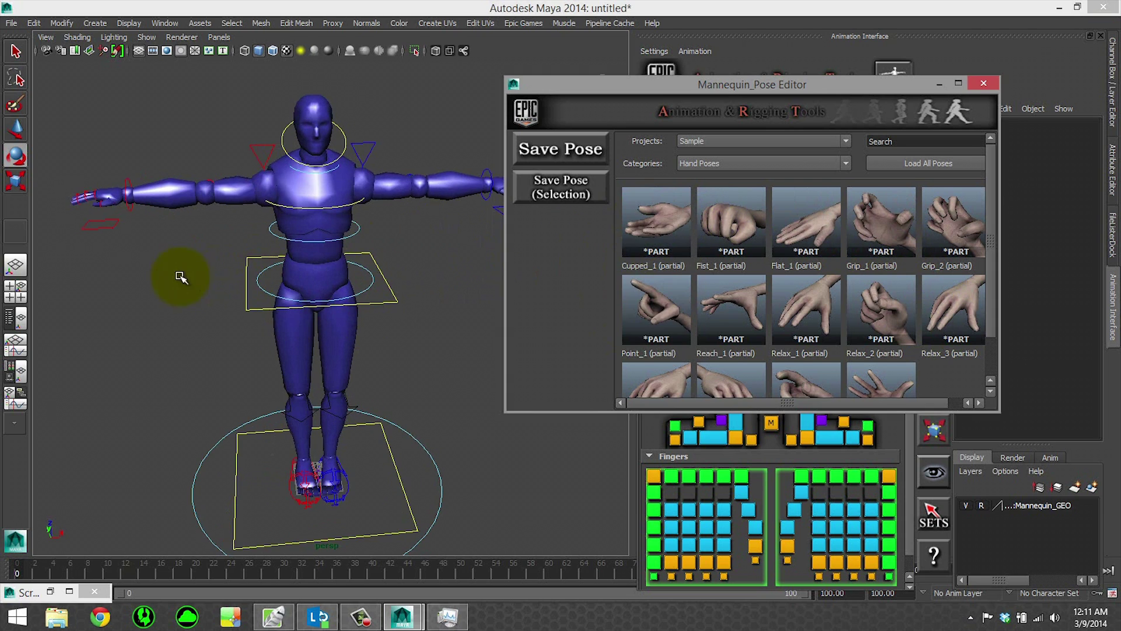
left_click_drag(181, 278, 350, 345, "alt")
right_click_drag(350, 345, 549, 384, "alt")
left_click(733, 220)
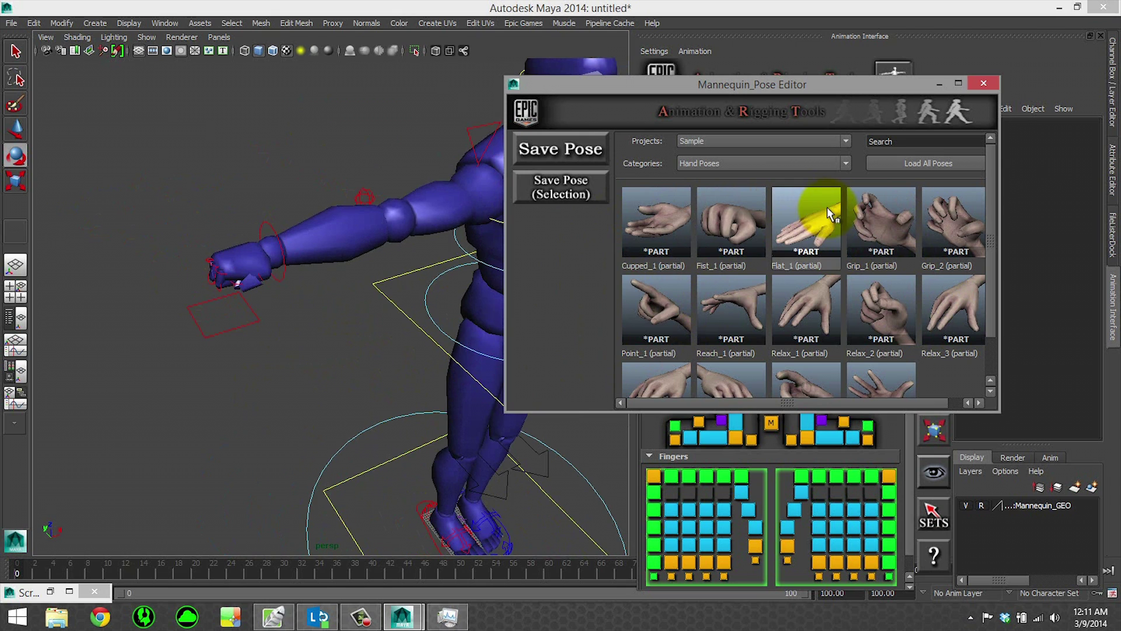
- Try the Flat_1, Grip_1, Relax_3 and spread hand poses on the right hand, ending with Relax_6
left_click(811, 215)
left_click(892, 214)
left_click(947, 309)
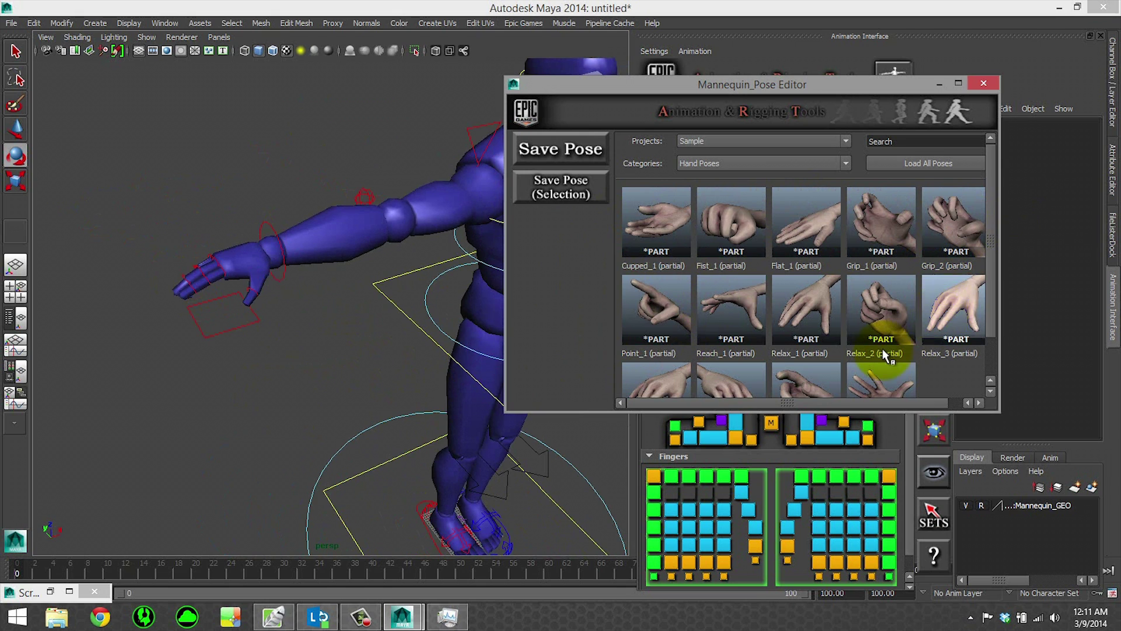
left_click(879, 385)
left_click(800, 383)
- Load the Relax_6 hand pose mirrored onto the mannequin's left hand
middle_click_drag(472, 262, 298, 315, "alt")
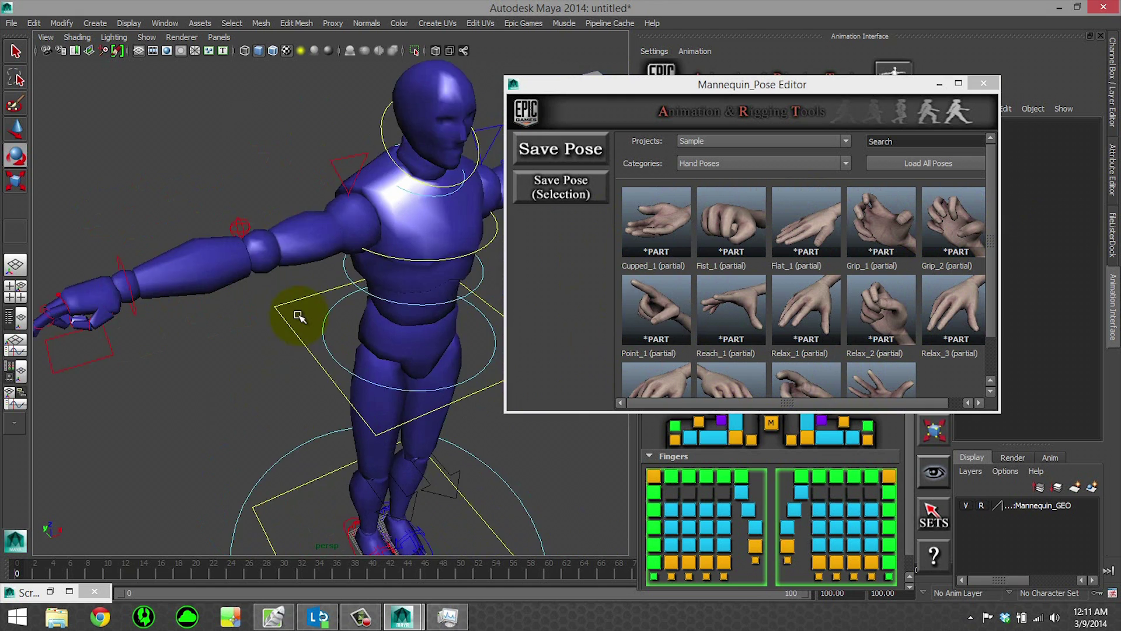
left_click_drag(298, 316, 313, 313, "alt")
middle_click_drag(119, 230, 142, 260, "alt")
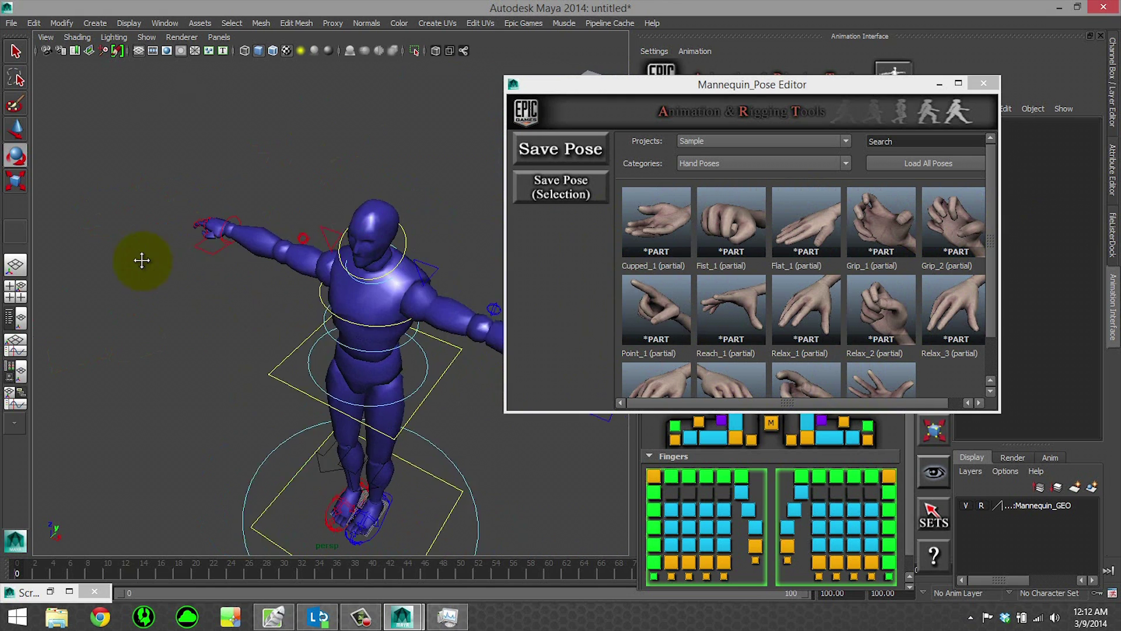
scroll(811, 315, "down", 1)
right_click(830, 349)
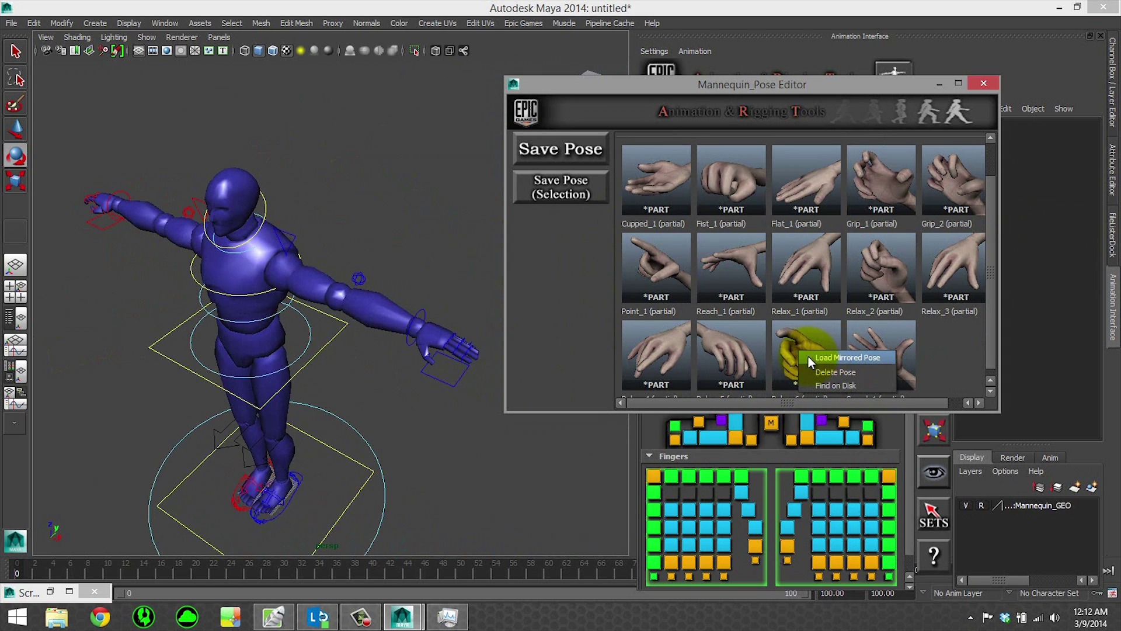
left_click(814, 358)
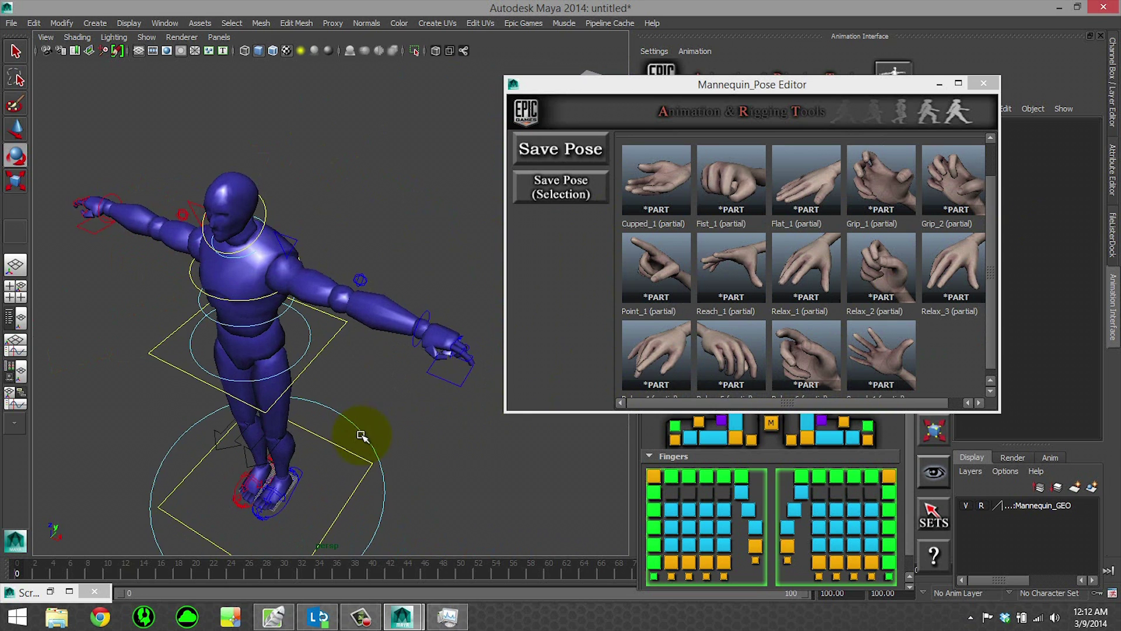
- Zero out all rig controls, moving the Pose Editor aside to reach the reset option
left_click_drag(926, 87, 949, 230)
right_click(942, 181)
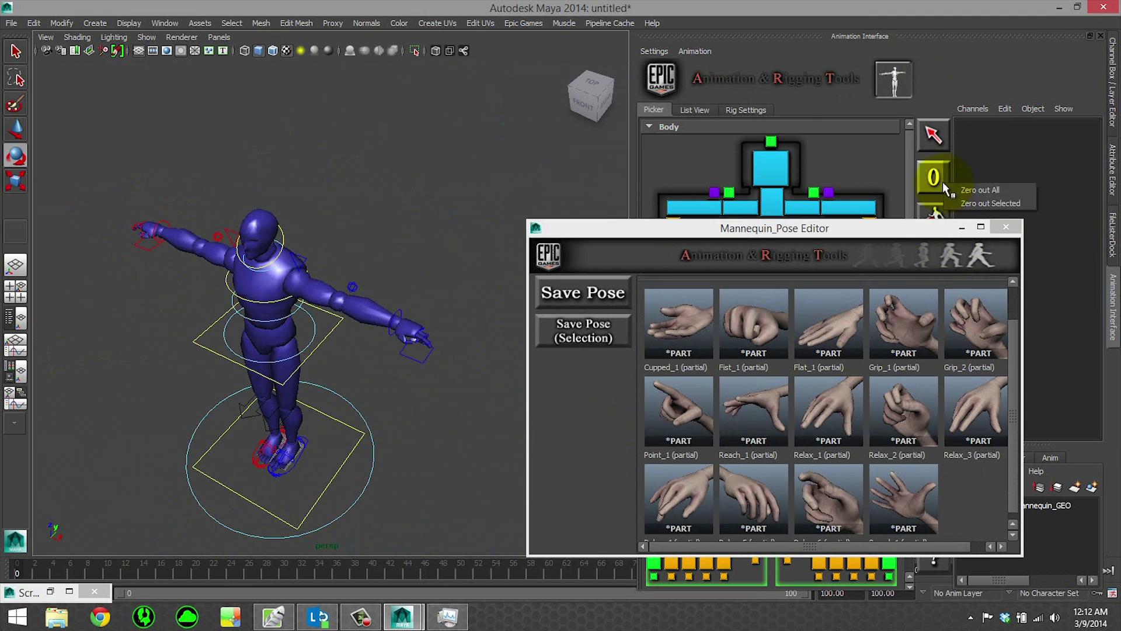
left_click(991, 189)
- Switch the Pose Editor's category to Idle Poses and load the NoWeapon pose on the mannequin
left_click_drag(763, 229, 738, 139)
scroll(708, 236, "up", 2)
left_click(708, 221)
left_click(702, 240)
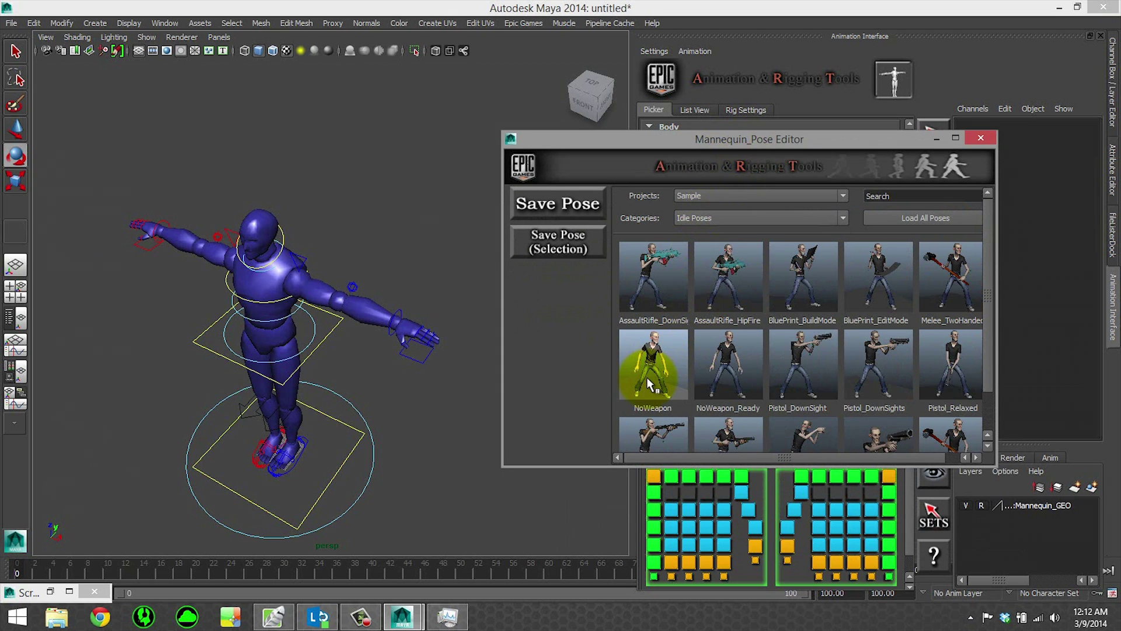
left_click_drag(345, 390, 410, 365, "alt")
middle_click_drag(380, 369, 390, 275, "alt")
left_click(654, 361)
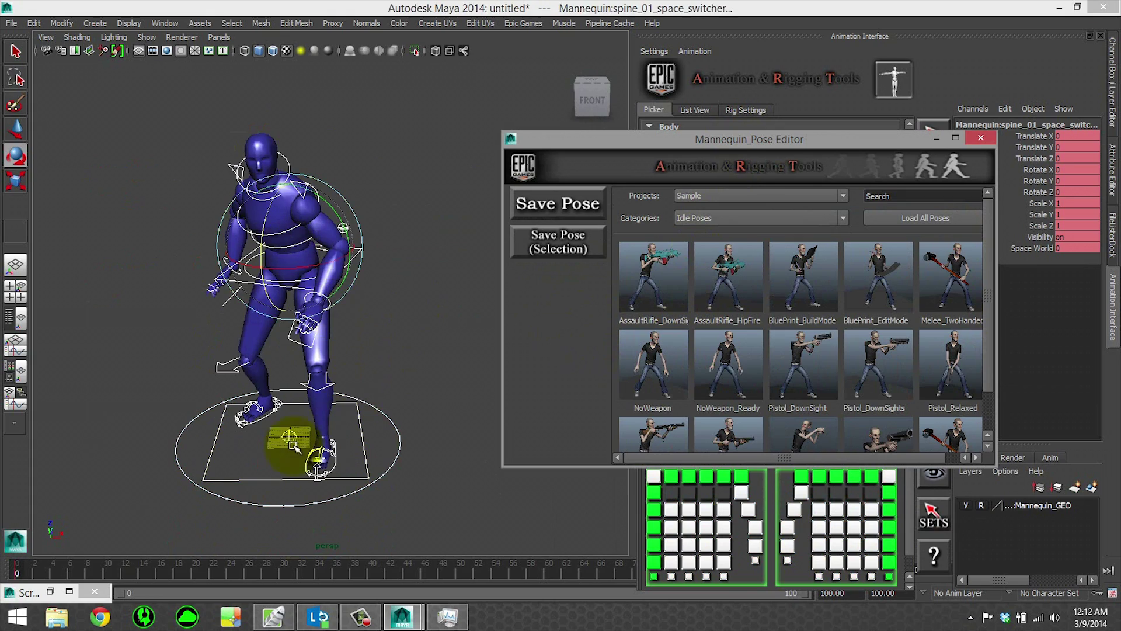
- Load the mirrored version of the NoWeapon idle pose on the mannequin
left_click_drag(311, 458, 551, 455, "alt")
right_click(660, 380)
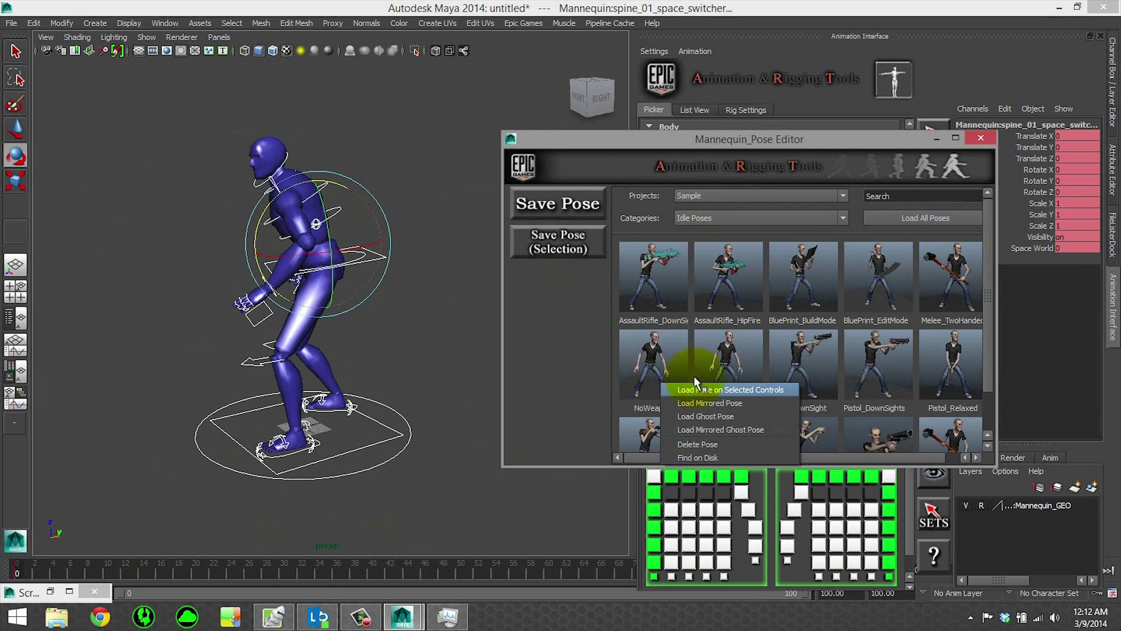
left_click(738, 408)
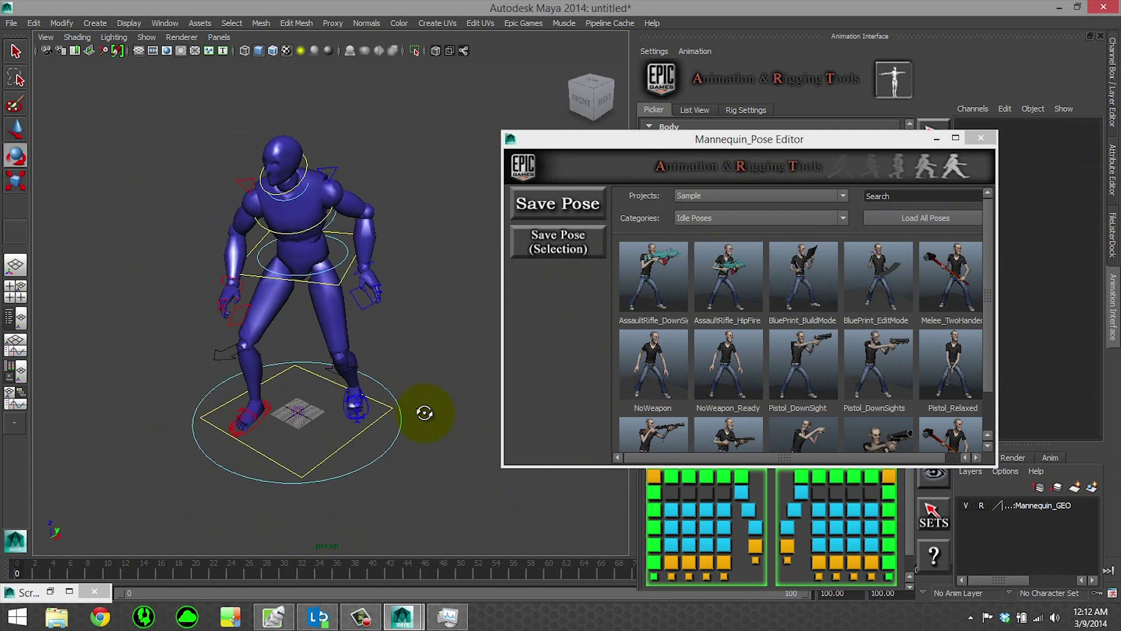
- Load the NoWeapon idle pose as a ghost pose
right_click(655, 377)
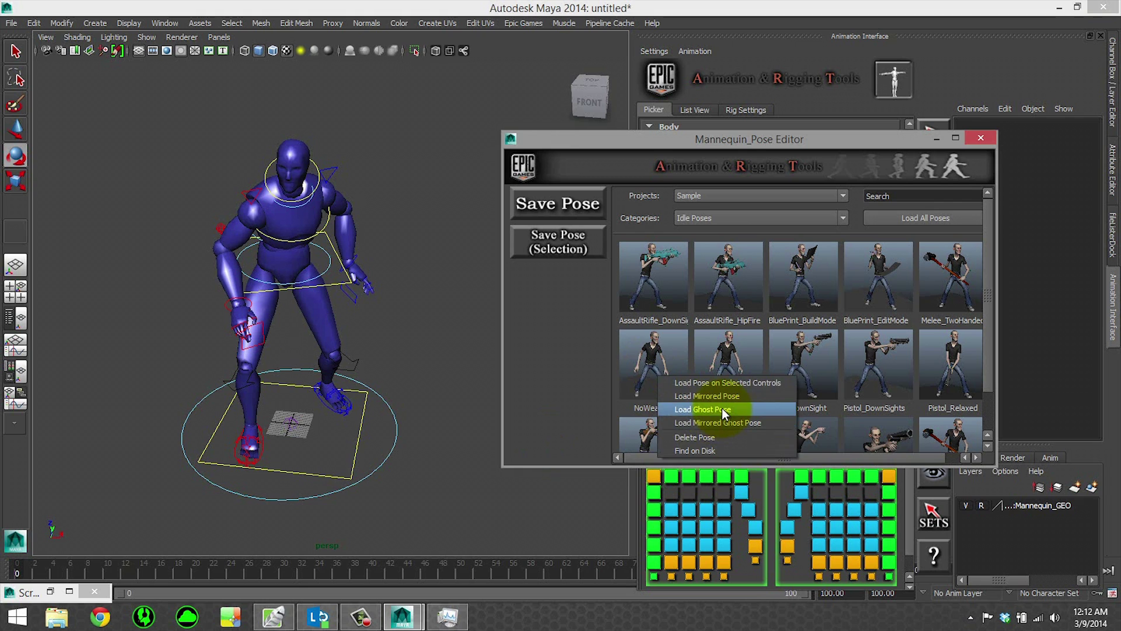
left_click(379, 288)
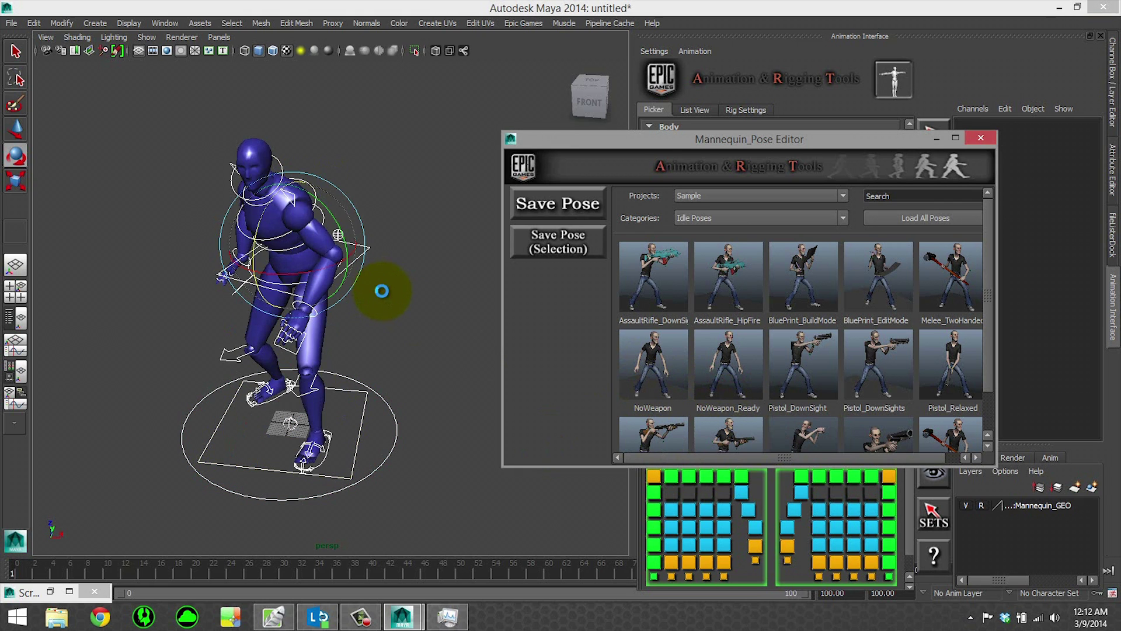
left_click_drag(403, 412, 333, 412, "alt")
scroll(339, 435, "down", 3)
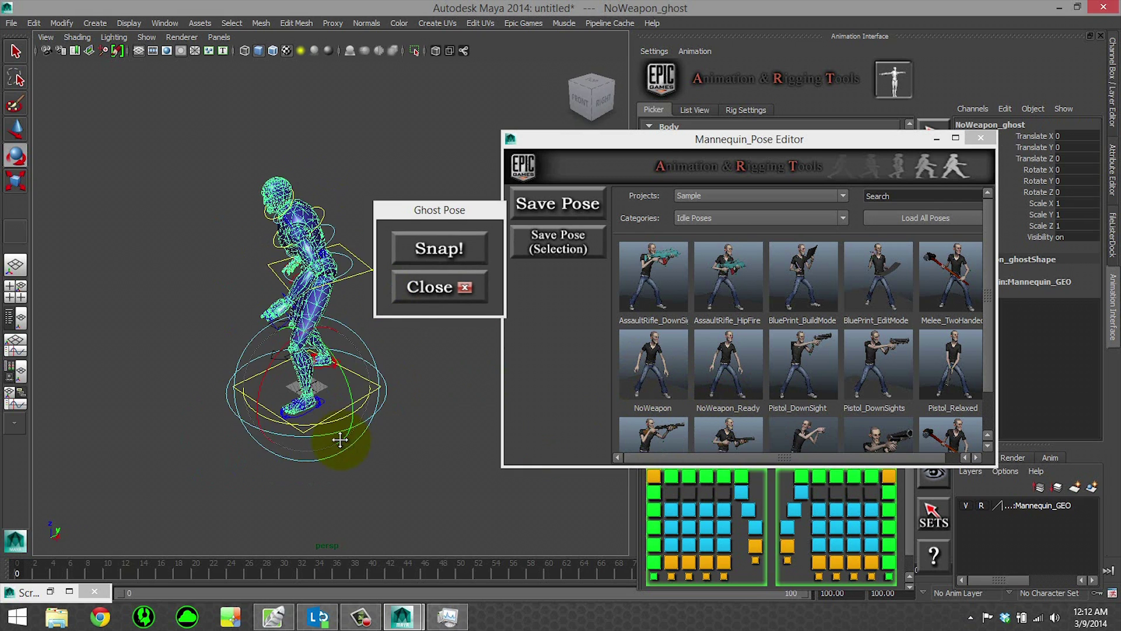
- Move the NoWeapon ghost away from the mannequin to about X 80, Y -204 and rotate it about 85 degrees around Z
middle_click_drag(338, 437, 400, 425, "alt")
key("w")
left_click_drag(403, 389, 257, 438, "alt")
key("e")
left_click_drag(213, 483, 270, 400)
key("w")
left_click_drag(196, 445, 245, 505)
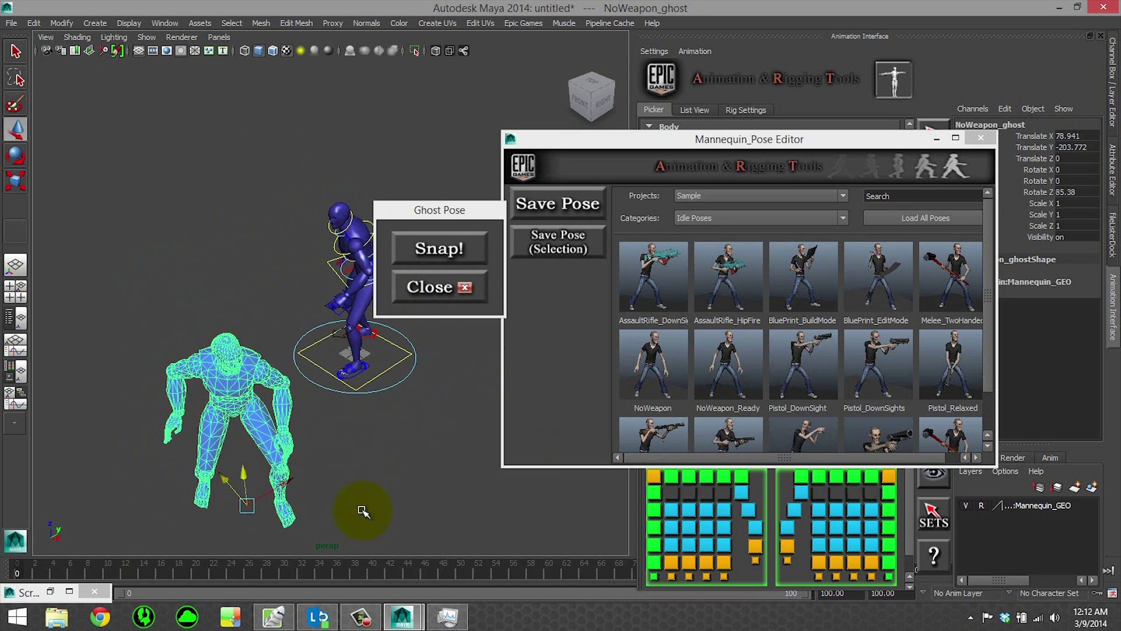
middle_click_drag(325, 431, 310, 355, "alt")
scroll(310, 356, "down", 3)
left_click_drag(326, 327, 310, 333, "alt")
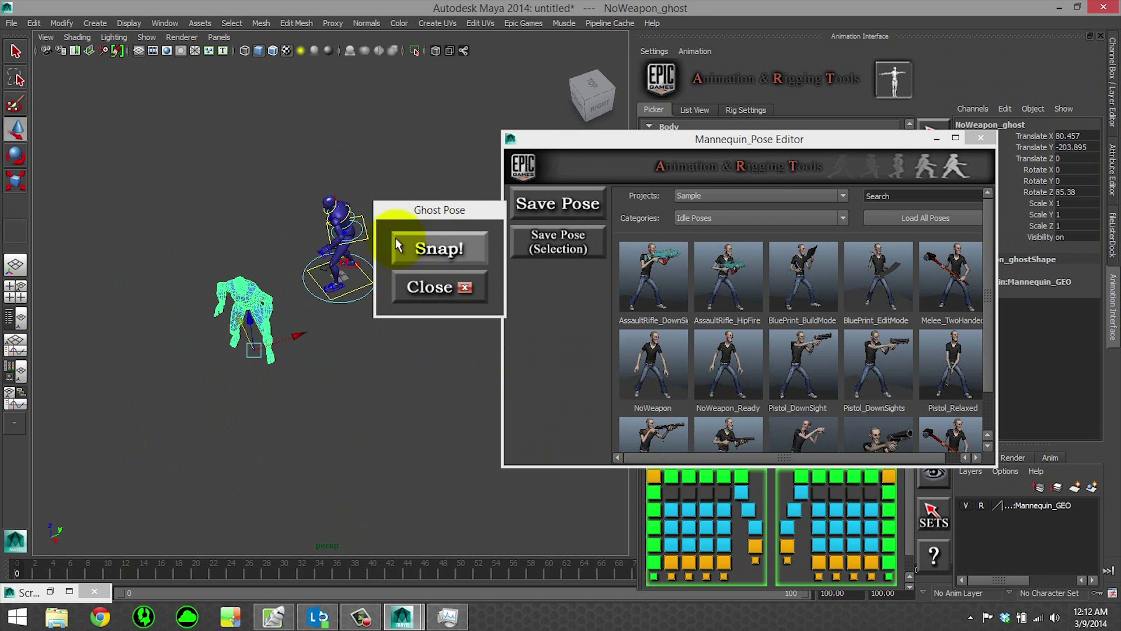
- Snap the mannequin to the position and orientation of the relocated NoWeapon ghost
left_click(247, 334)
left_click_drag(207, 307, 315, 295, "alt")
left_click(436, 262)
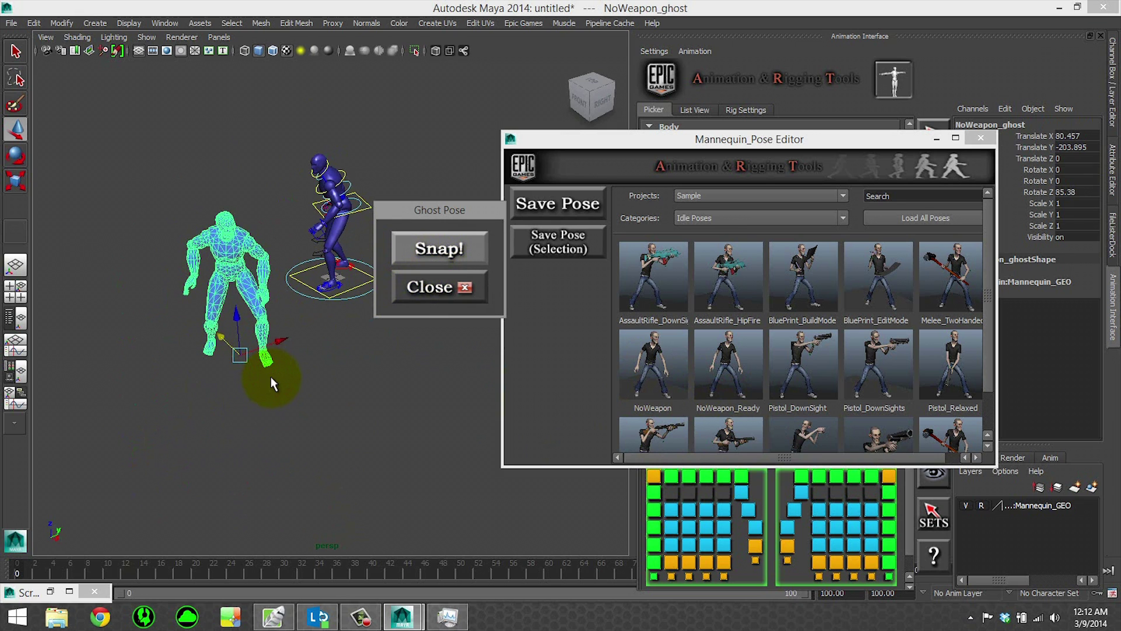
left_click(265, 283)
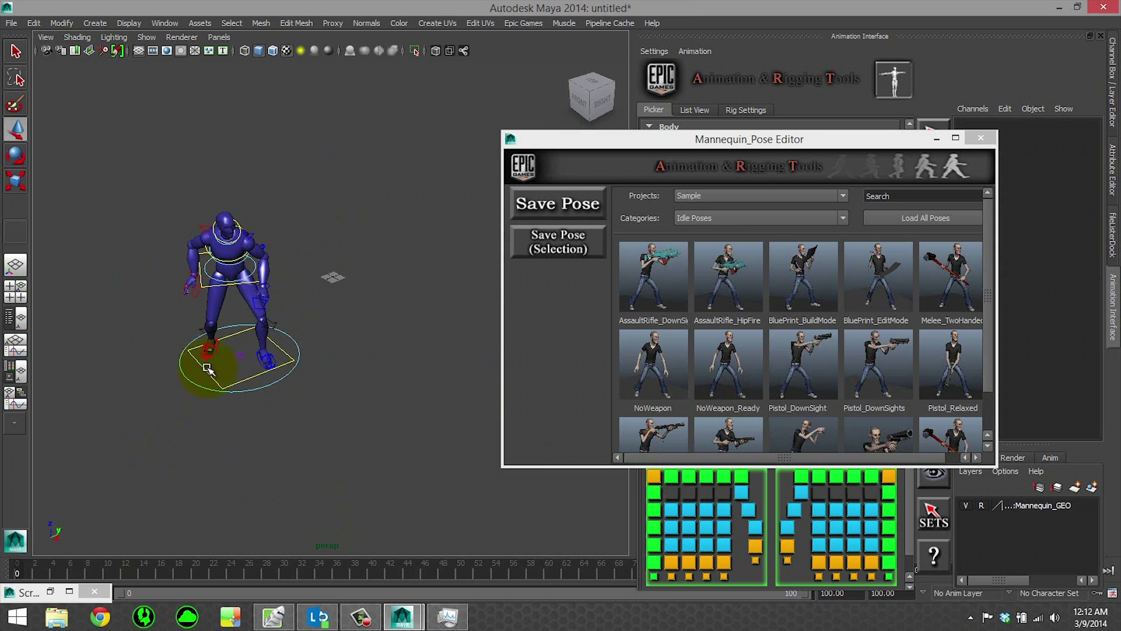
- Load the NoWeapon idle pose as a mirrored ghost pose
right_click_drag(222, 356, 281, 358, "alt")
left_click_drag(280, 358, 315, 375, "alt")
scroll(701, 412, "down", 2)
right_click(661, 330)
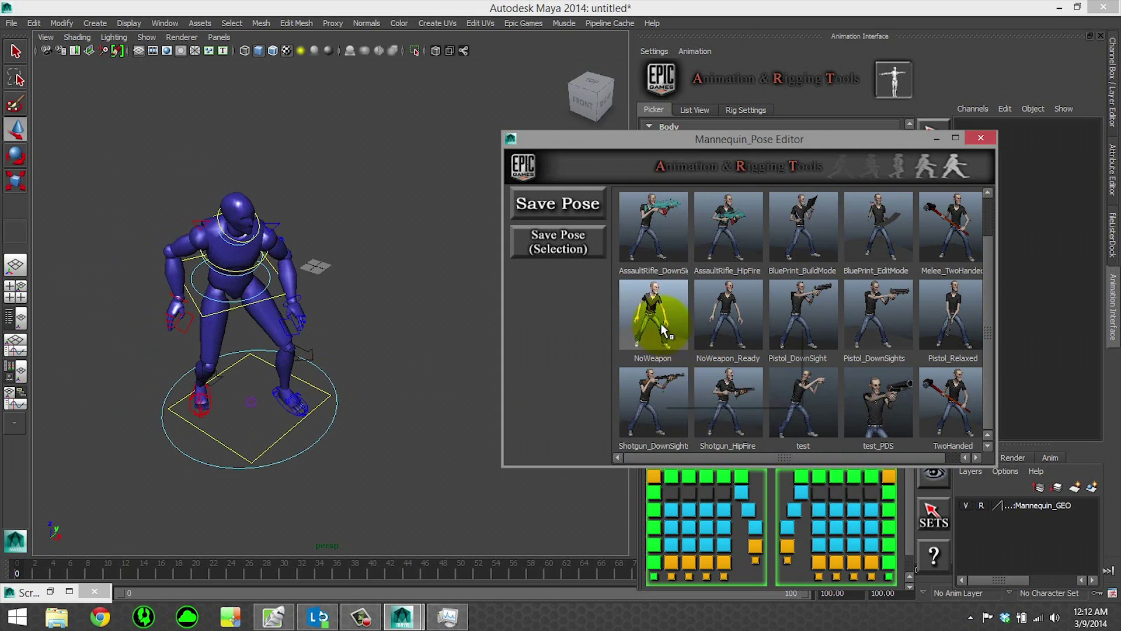
right_click(663, 329)
left_click(748, 376)
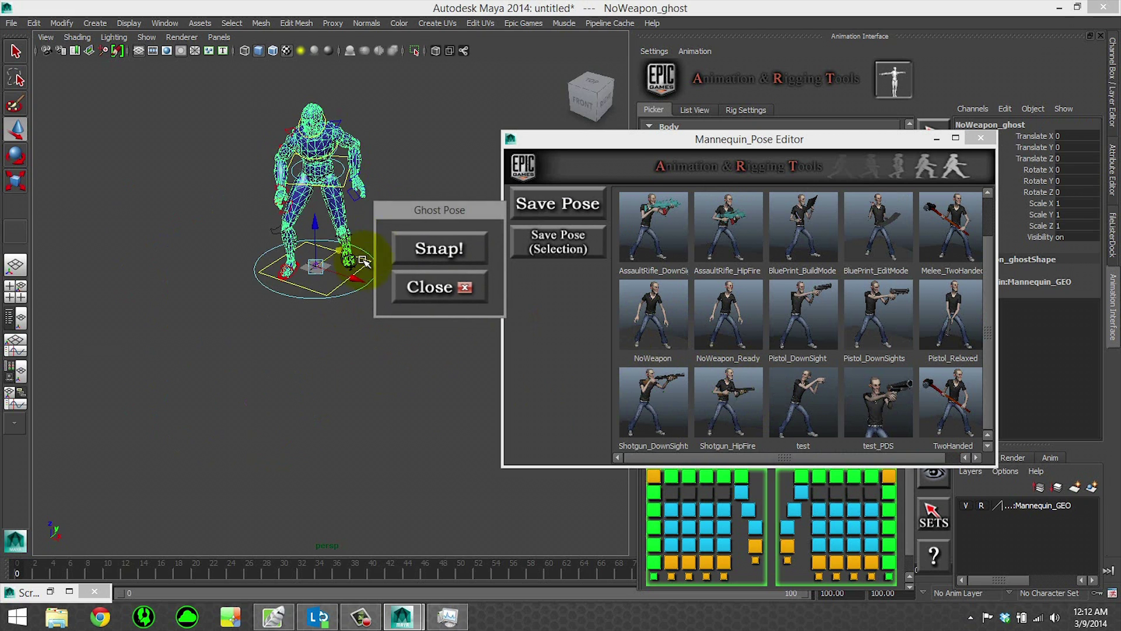
- Move the mirrored NoWeapon ghost to about Y -211 and rotate it to about -64 degrees around Z
left_click_drag(250, 305, 173, 361)
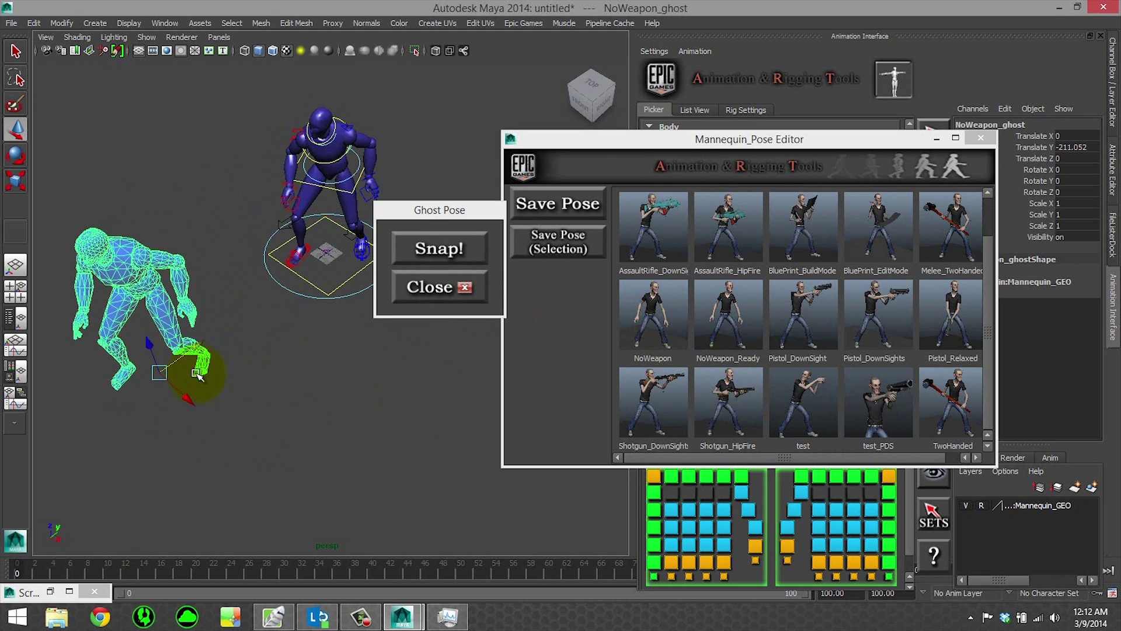
key("e")
scroll(197, 397, "down", 3)
left_click_drag(217, 405, 156, 405)
key("w")
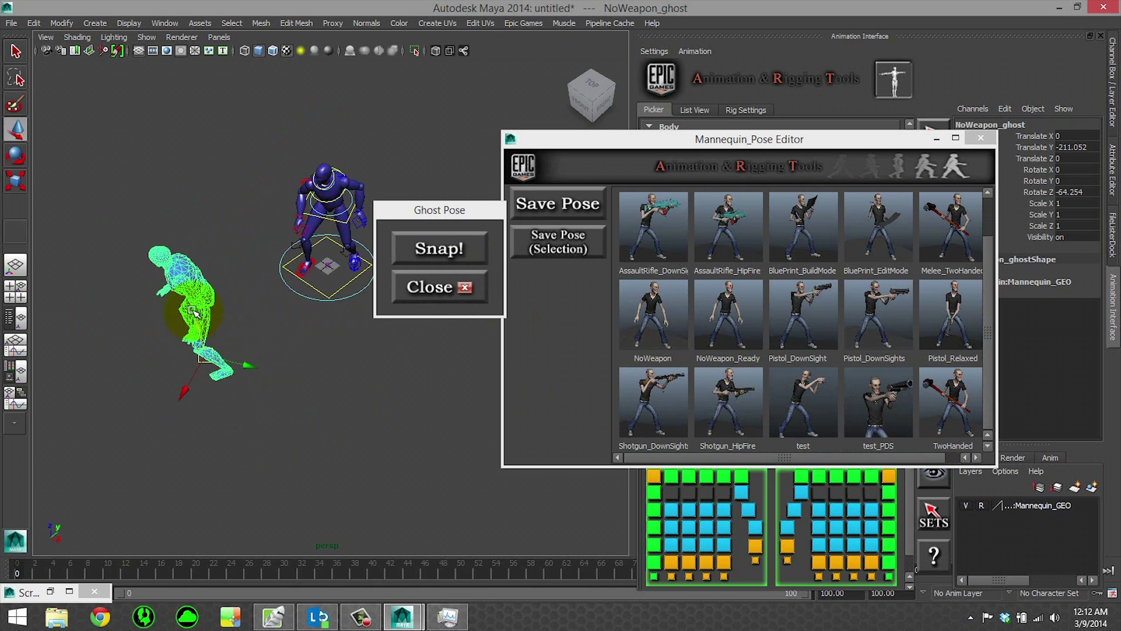
- Raise the mirrored ghost to about Z 65 and snap the mannequin to it
left_click_drag(200, 333, 205, 248)
left_click(439, 248)
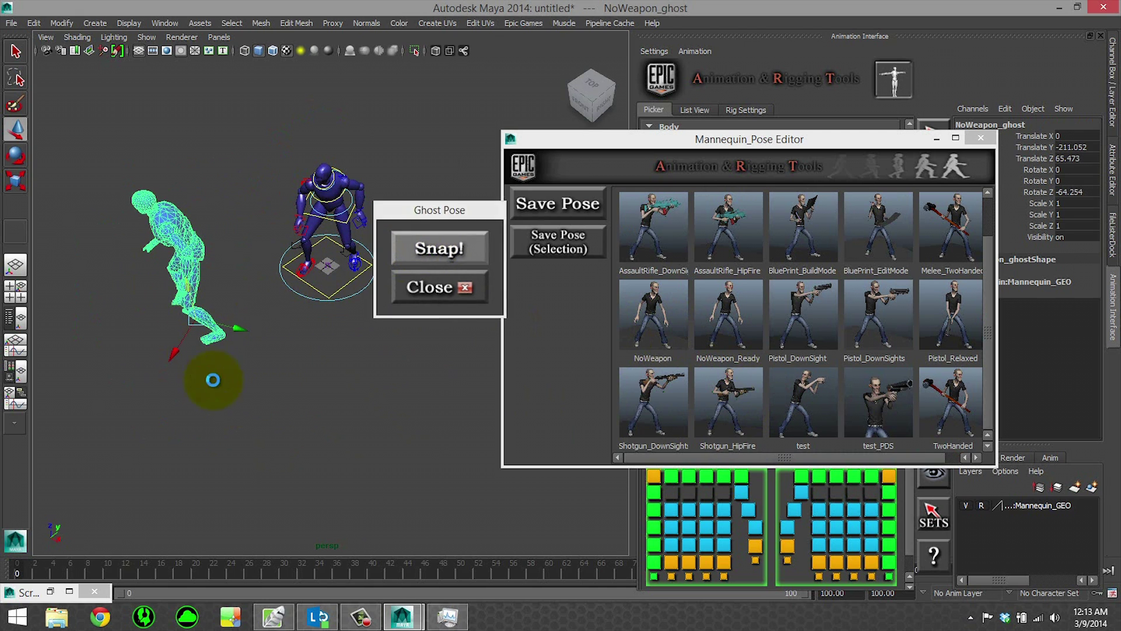
left_click_drag(270, 406, 403, 365, "alt")
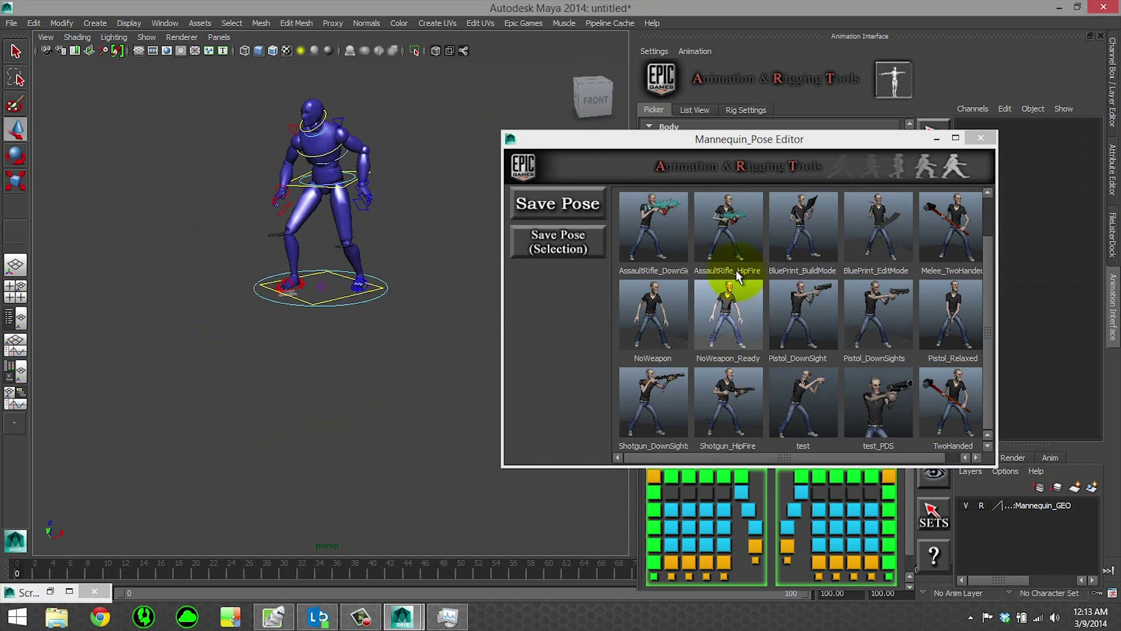
- Find the NoWeapon pose on disk, inspect its BMP and text files in the Idle Poses folder, and close the folder window
right_click(669, 330)
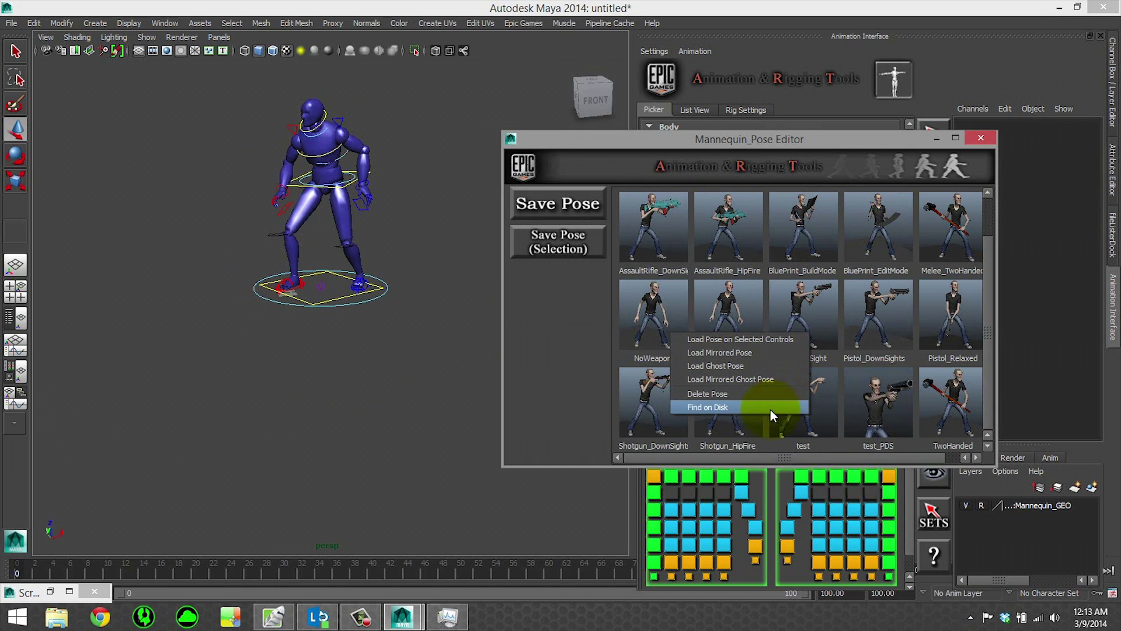
left_click(726, 407)
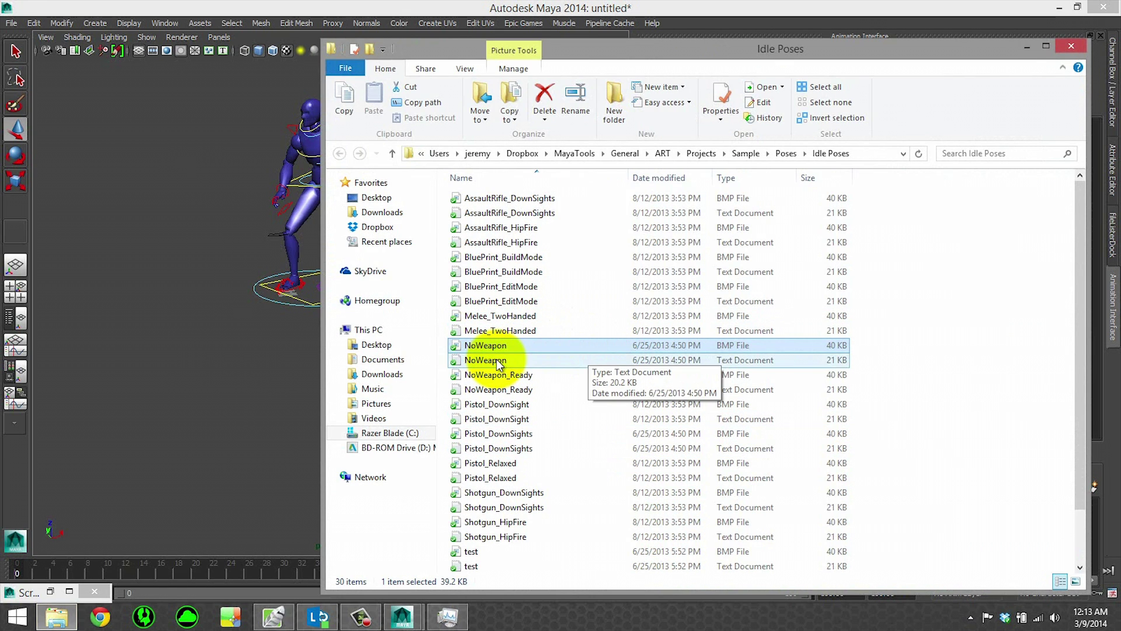
left_click(695, 345)
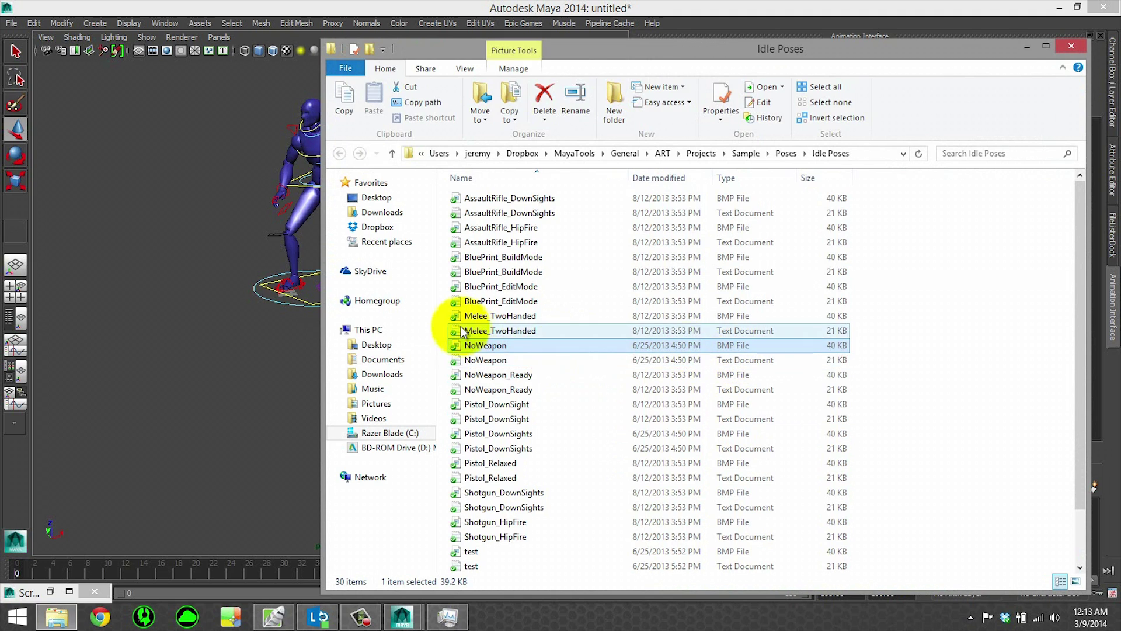
left_click(500, 361)
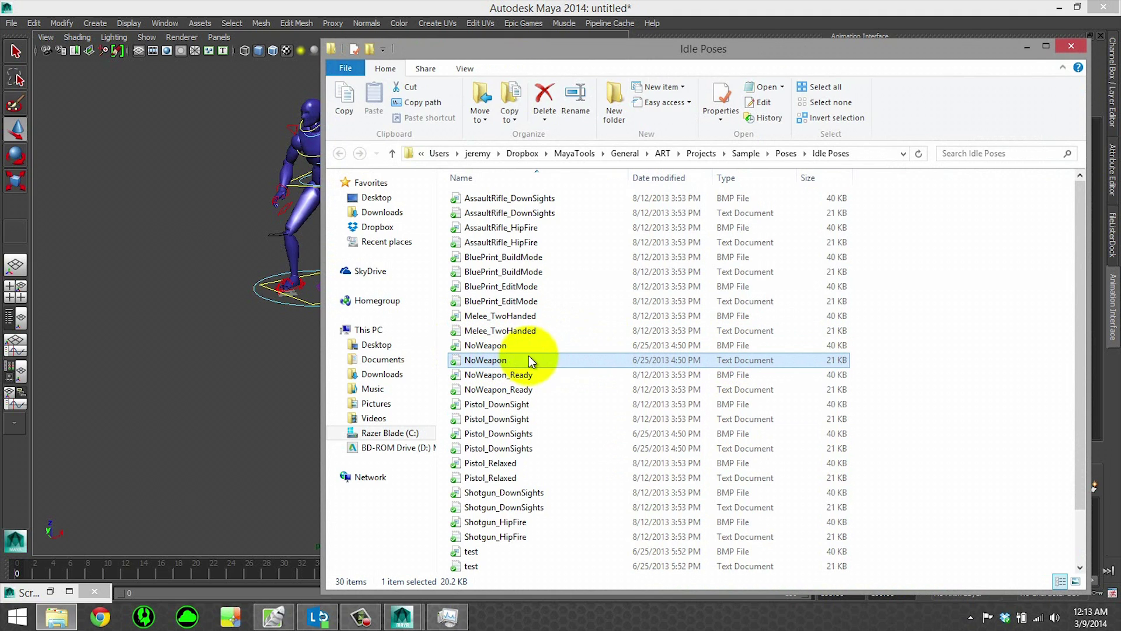
left_click(1046, 46)
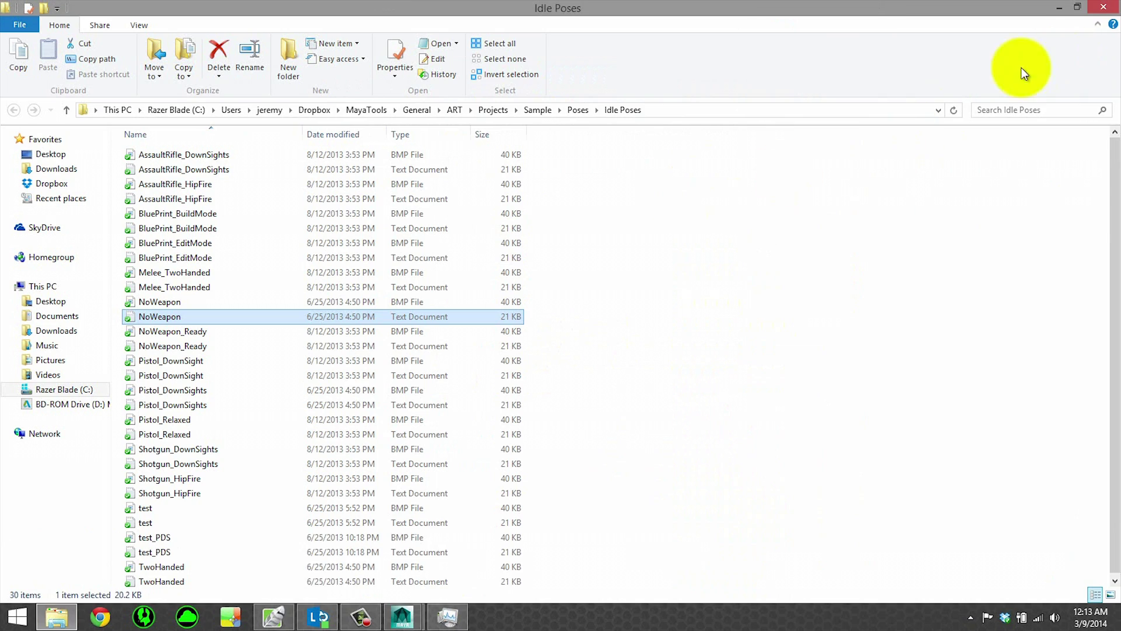
left_click(1103, 7)
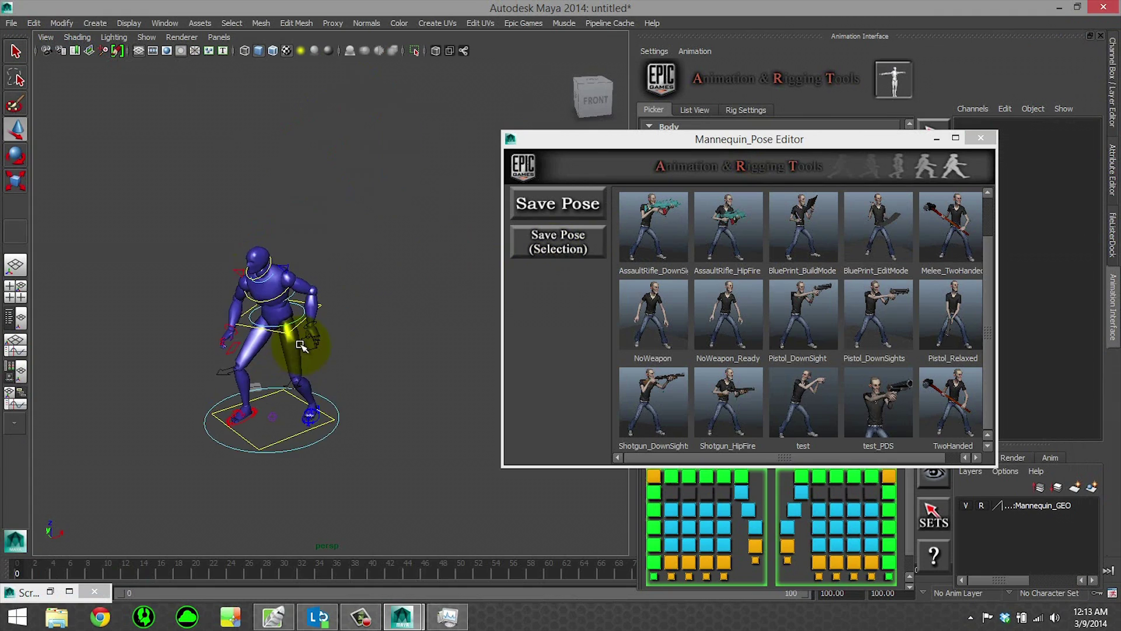
- Start saving the mannequin's current full-body pose, with Sample kept as the project
left_click_drag(301, 345, 415, 301, "alt")
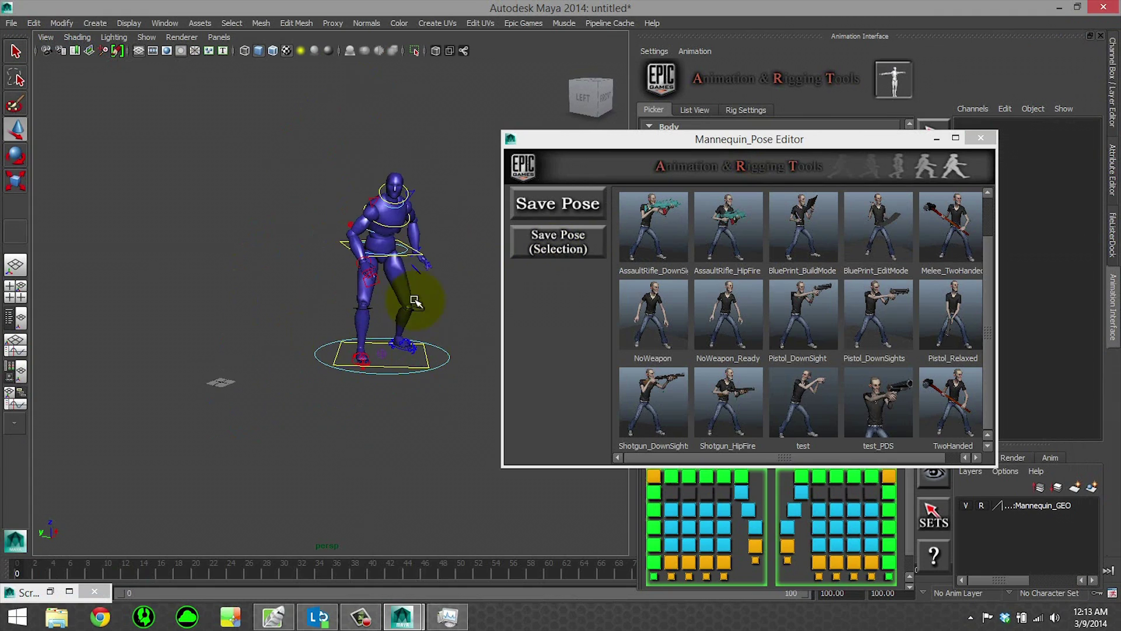
left_click(416, 250)
middle_click_drag(418, 257, 357, 333, "alt")
right_click_drag(358, 334, 379, 358, "alt")
middle_click_drag(379, 357, 341, 269, "alt")
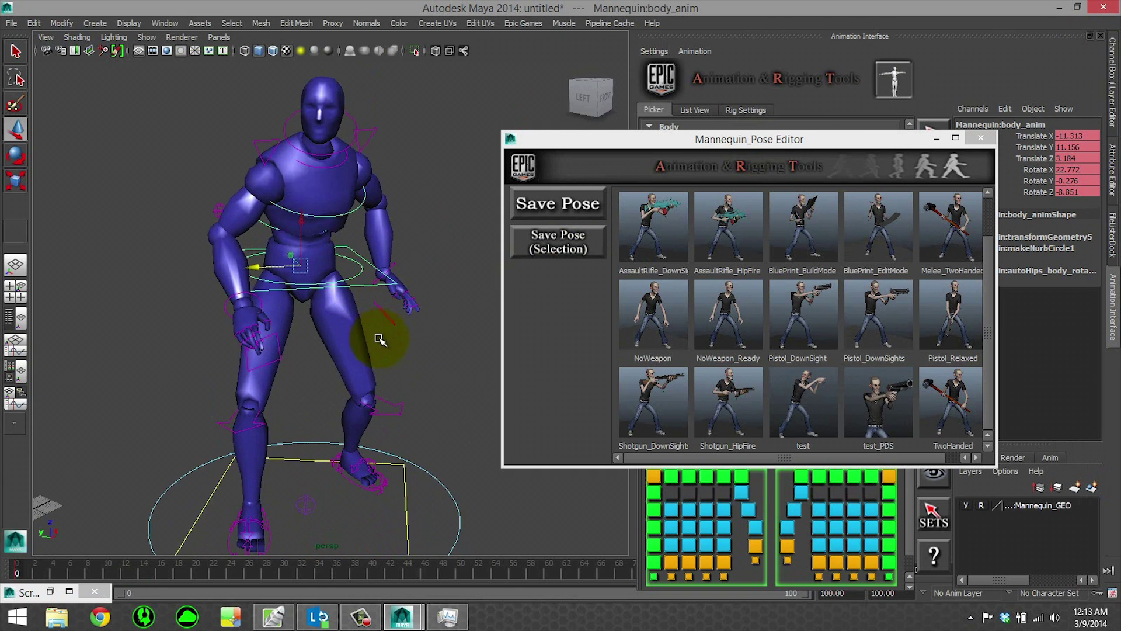
right_click_drag(379, 339, 393, 338, "alt")
left_click(457, 395)
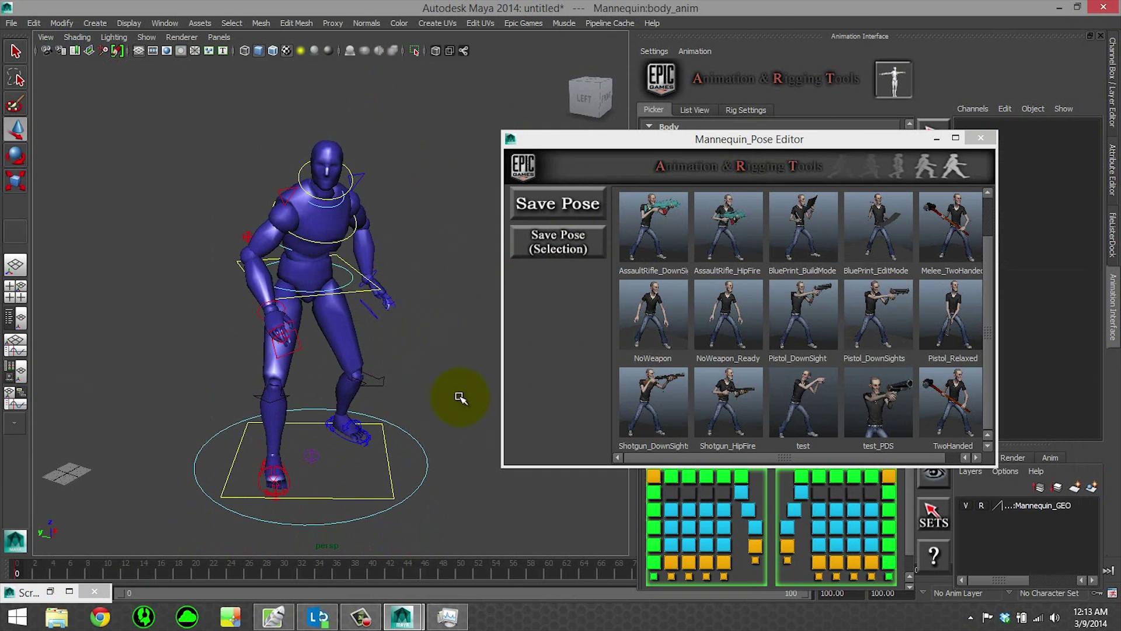
left_click(590, 197)
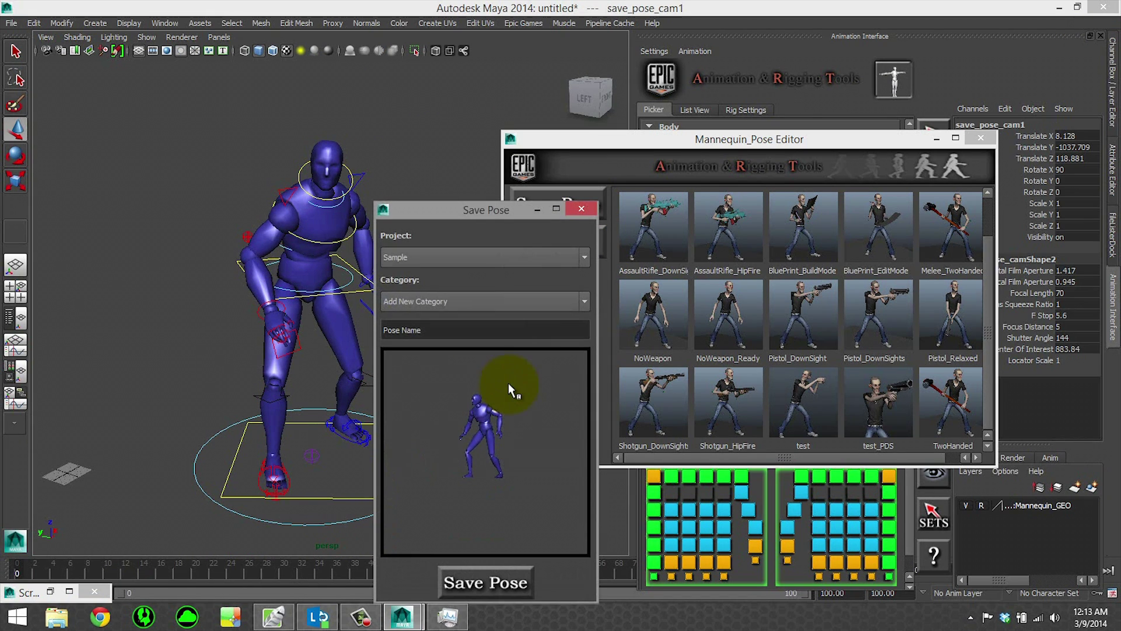
left_click_drag(506, 208, 503, 67)
left_click(413, 115)
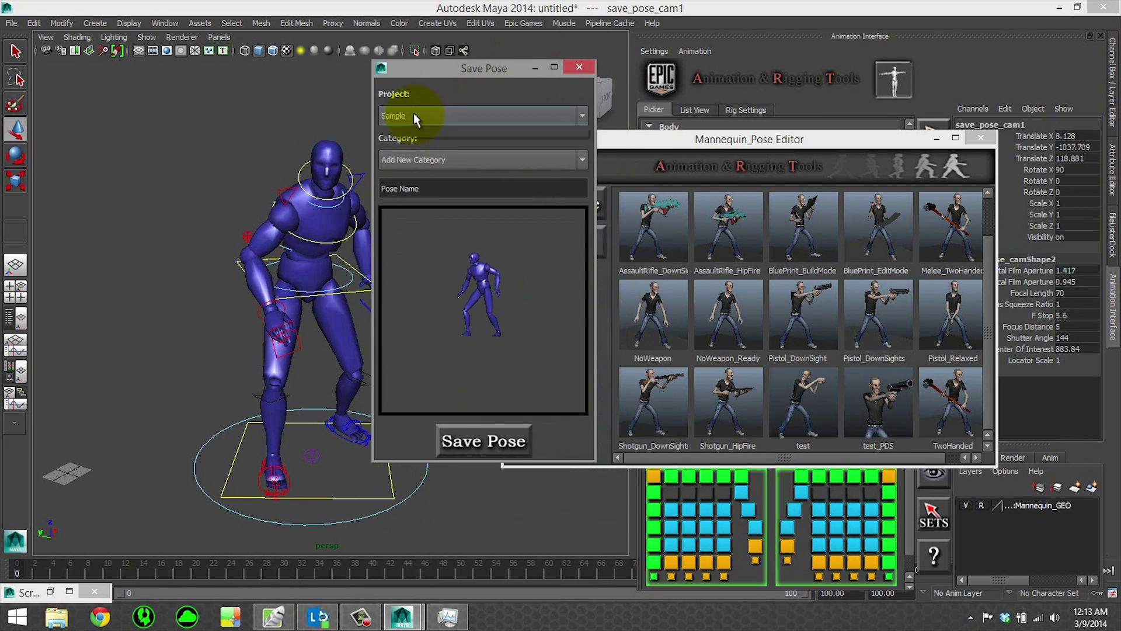
left_click(413, 115)
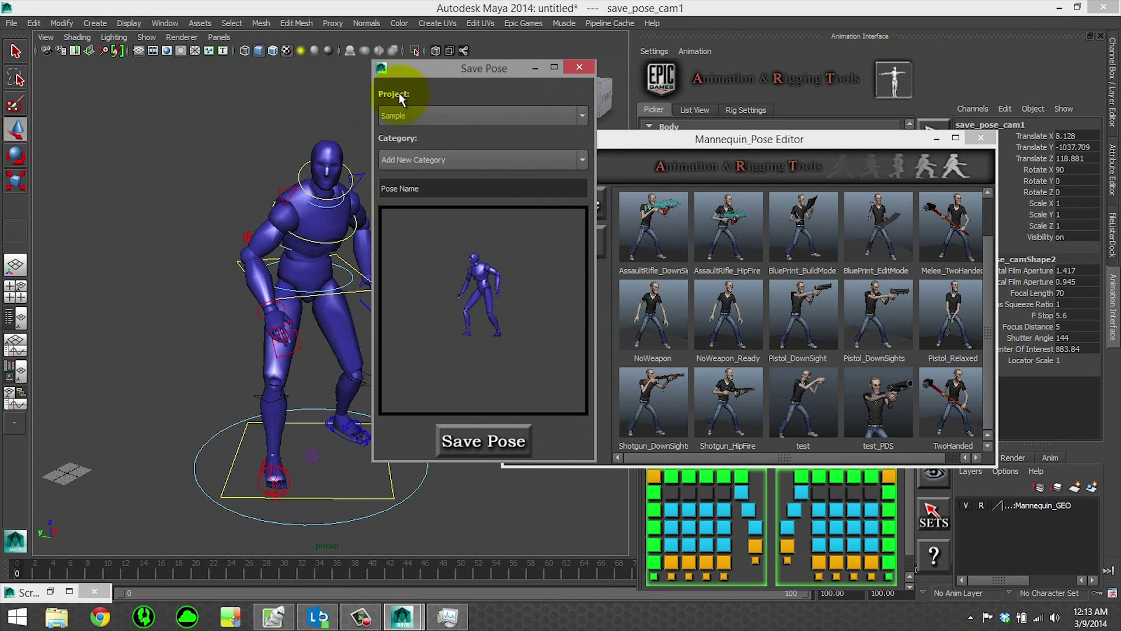
- Add a new pose category named Test and name the pose Sample_Pose
left_click(430, 164)
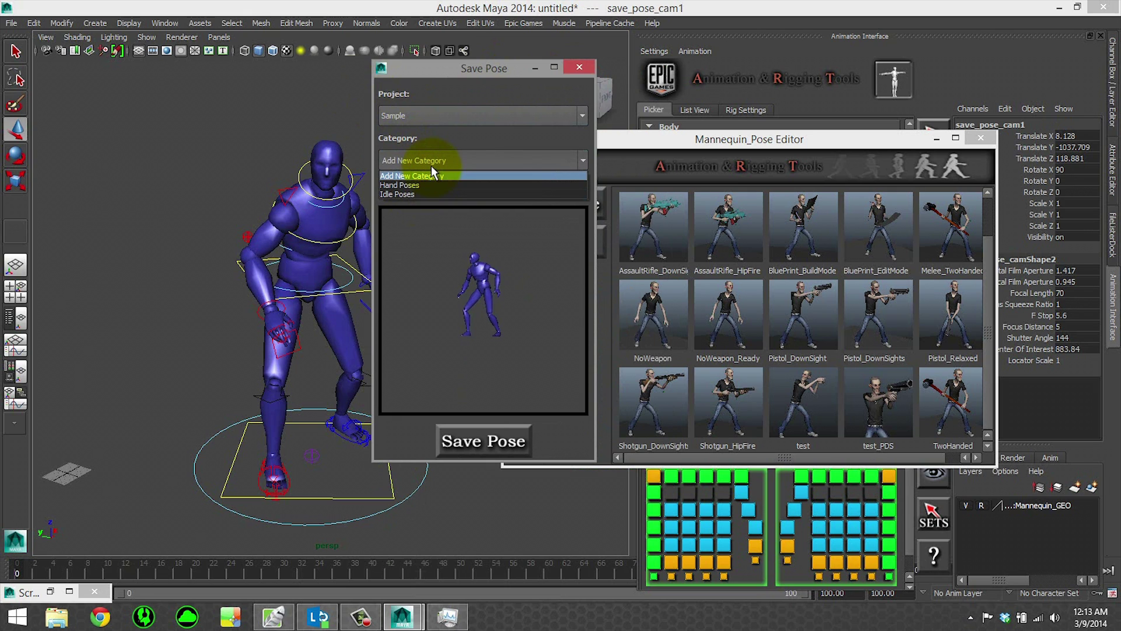
left_click(432, 175)
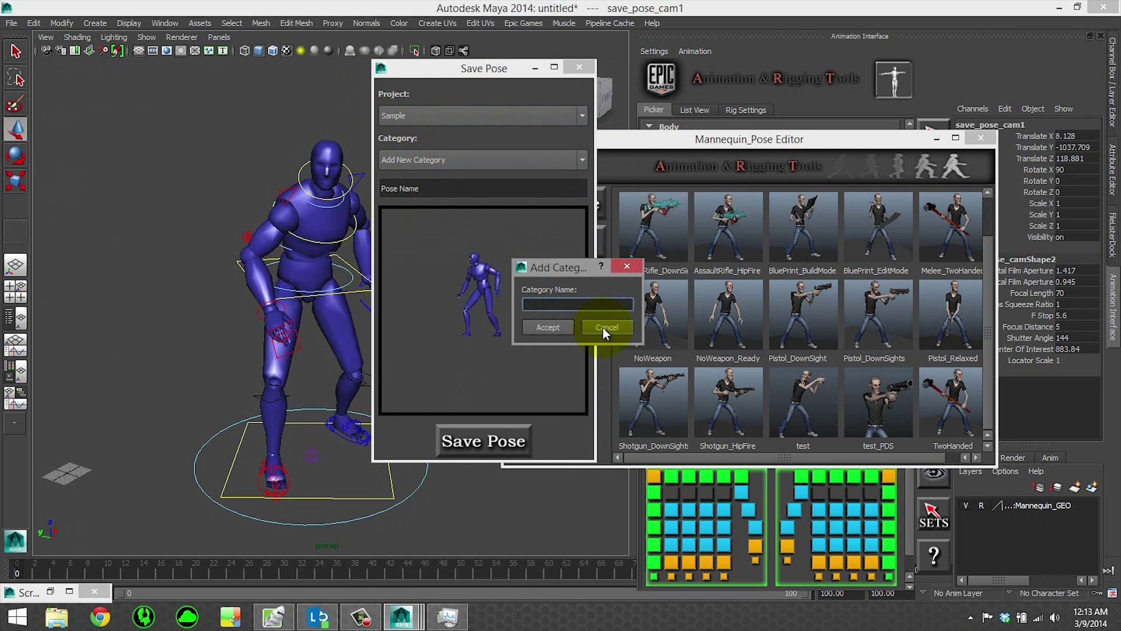
type("Test")
left_click(571, 326)
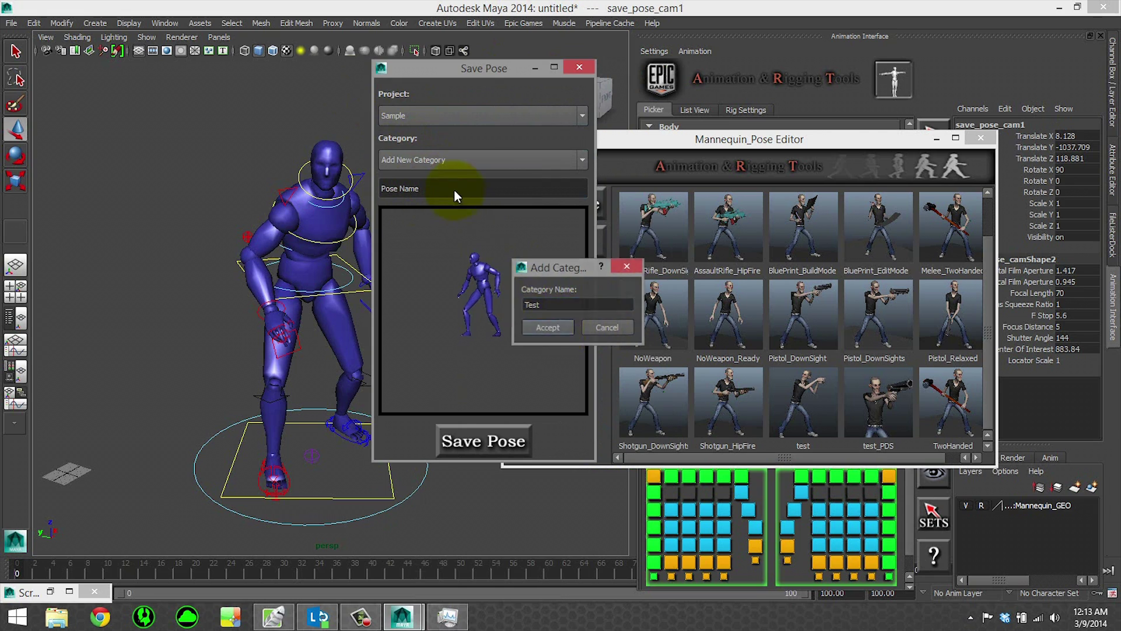
double_click(440, 196)
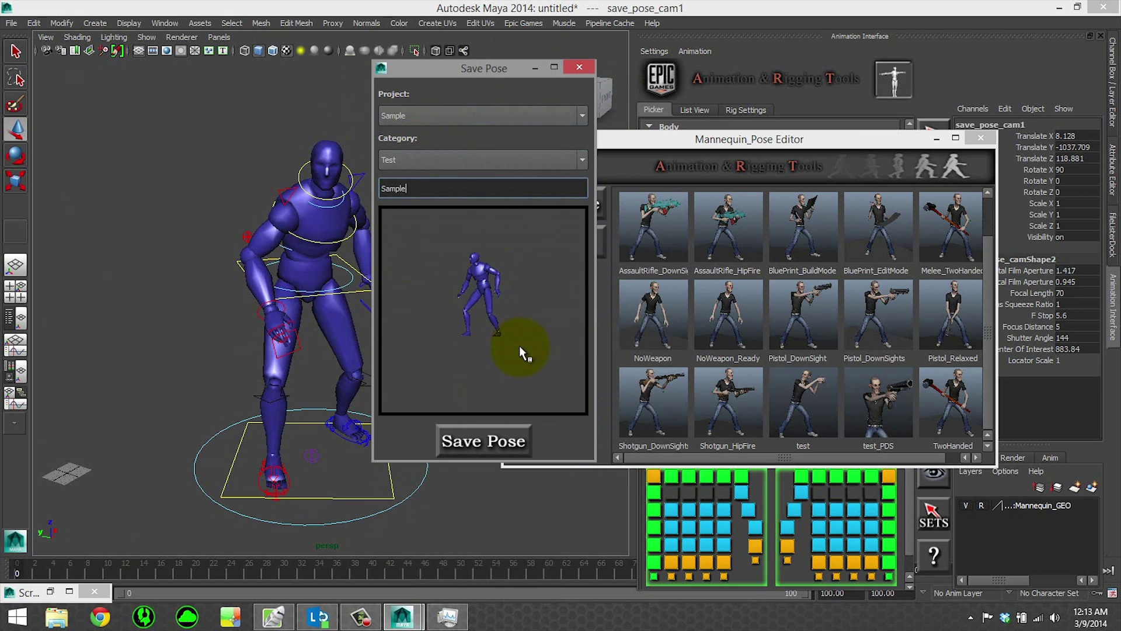
- Frame the mannequin's whole body closely at an angle in the thumbnail preview and save the pose
left_click_drag(506, 341, 515, 317, "alt")
middle_click_drag(515, 317, 480, 317, "alt")
left_click_drag(479, 317, 520, 313, "alt")
right_click_drag(520, 313, 525, 355, "alt")
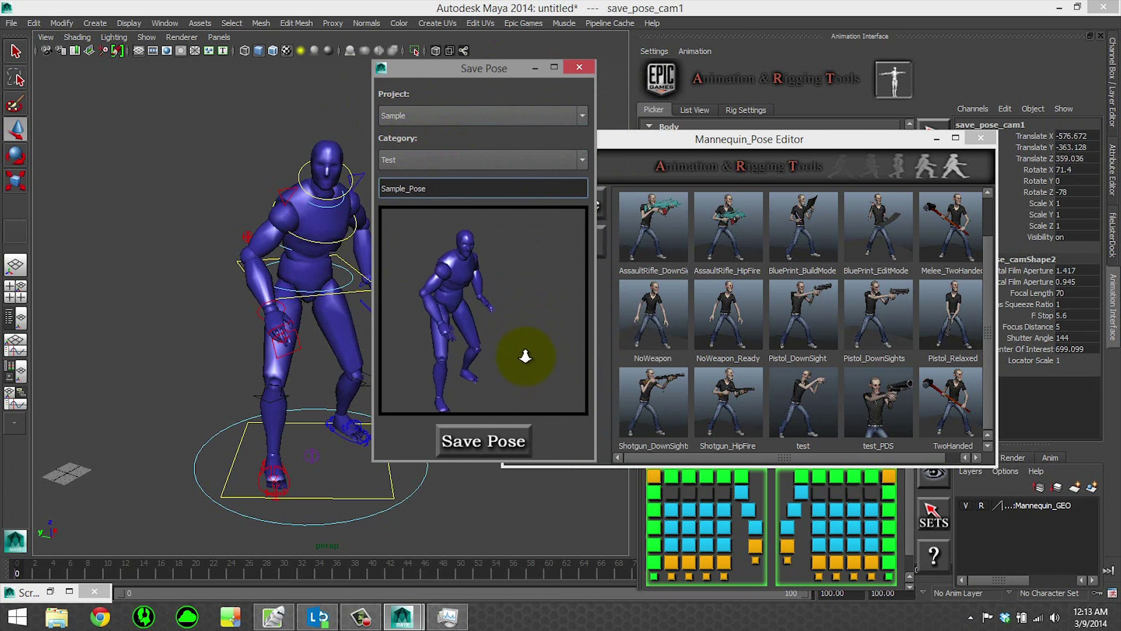
left_click_drag(526, 355, 458, 328, "alt")
middle_click_drag(458, 328, 498, 338, "alt")
left_click_drag(498, 337, 488, 315, "alt")
middle_click_drag(488, 316, 500, 320, "alt")
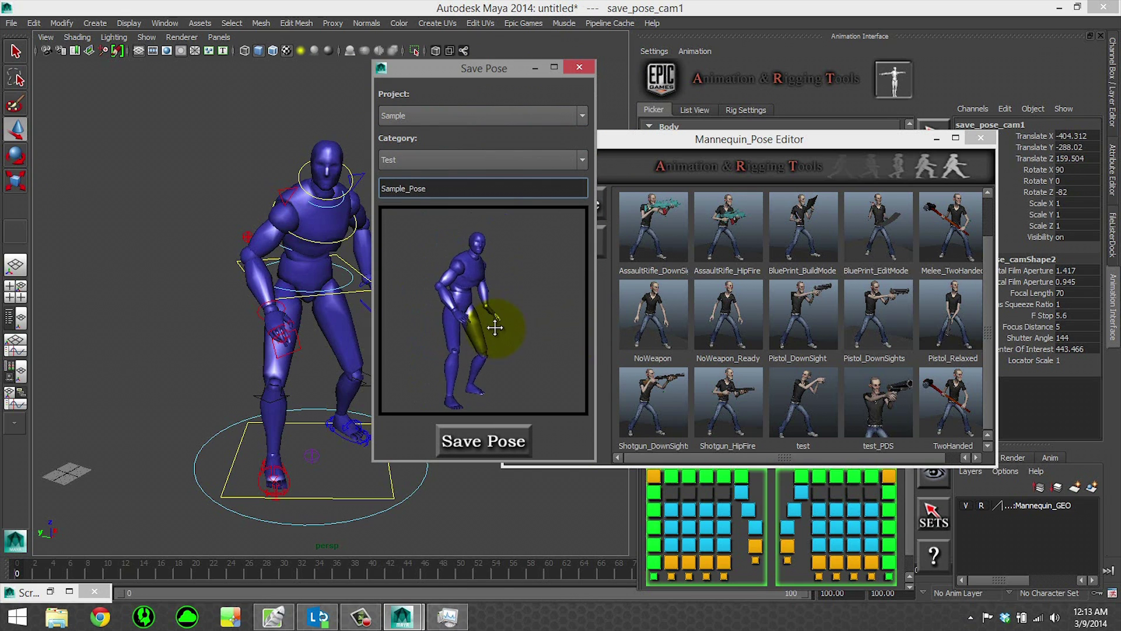
left_click(480, 439)
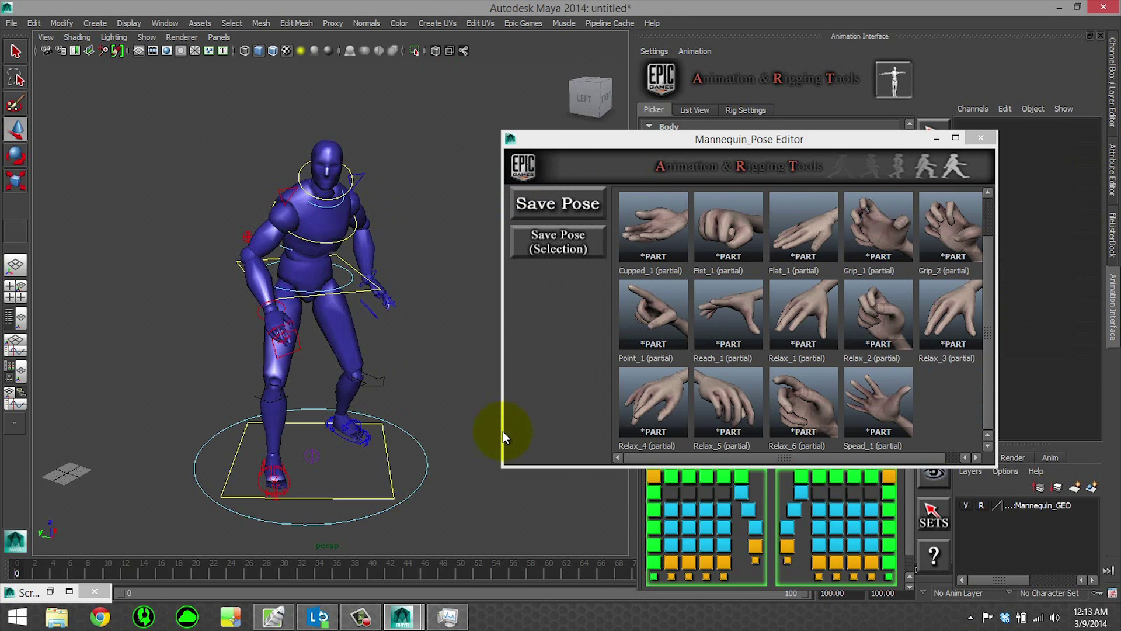
- Switch the Pose Editor's category to Test
scroll(771, 226, "up", 2)
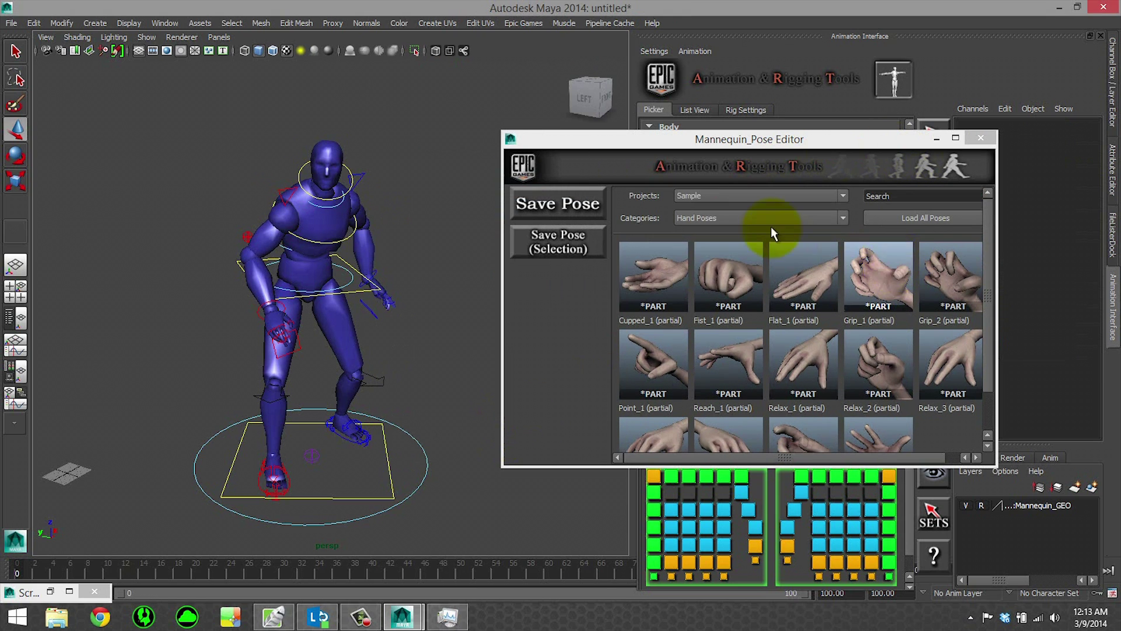
left_click(771, 225)
left_click(709, 246)
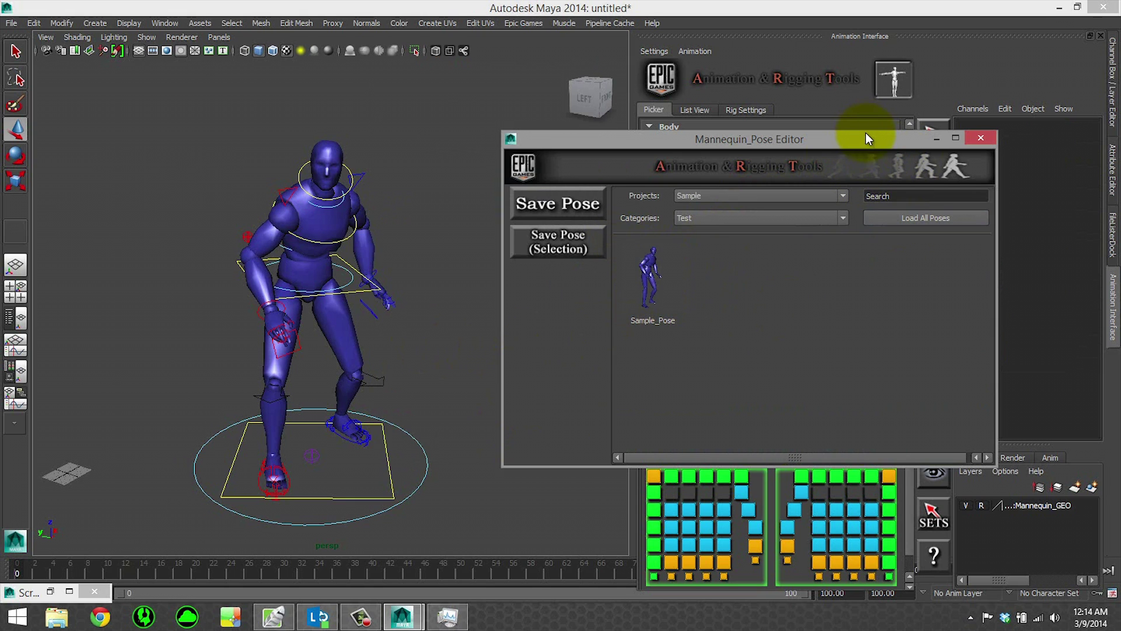
- Move the Pose Editor off the body picker and zero out the mannequin's controls to return it to the T-pose
left_click_drag(866, 135, 966, 271)
left_click(934, 178)
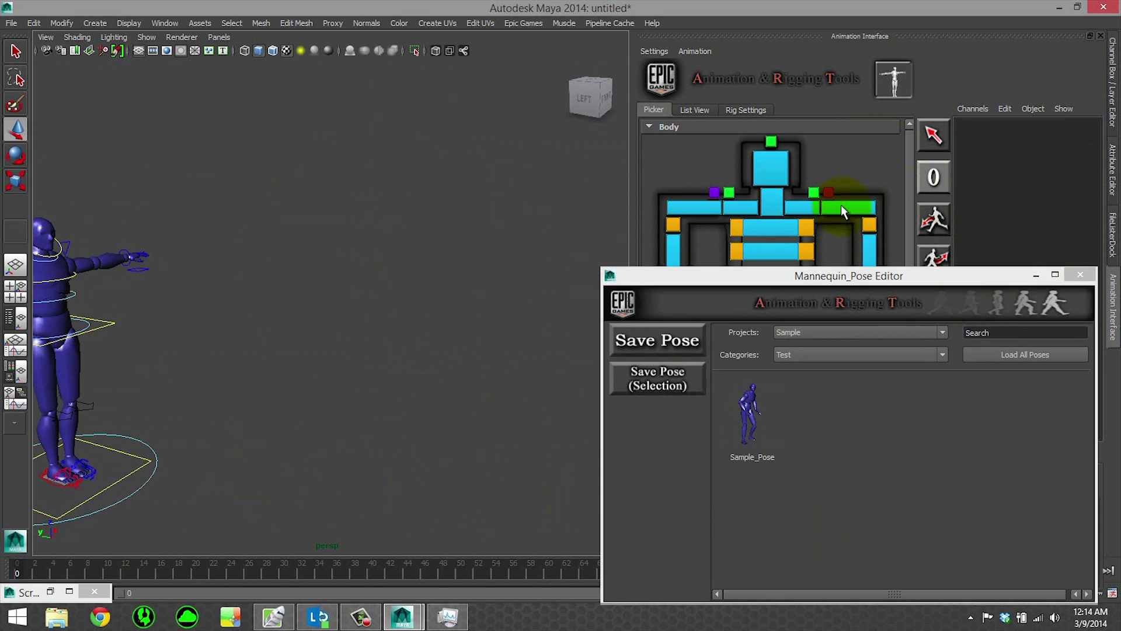
left_click(260, 262)
left_click(437, 360)
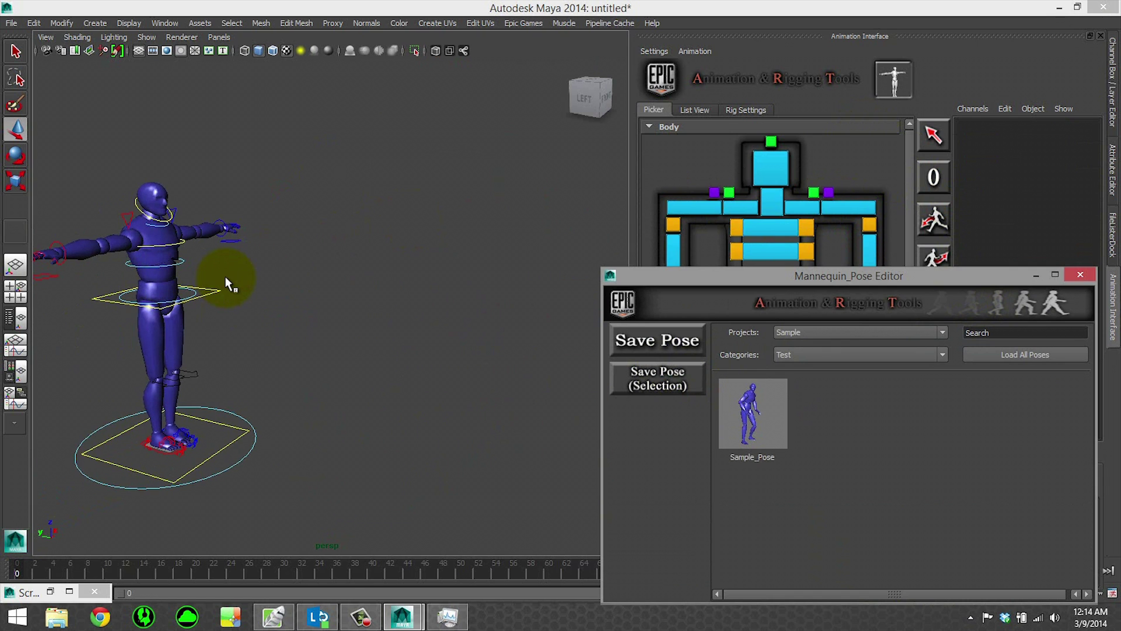
left_click_drag(387, 350, 455, 350, "alt")
- Load the saved Sample_Pose on the mannequin and deselect its controls
right_click(731, 418)
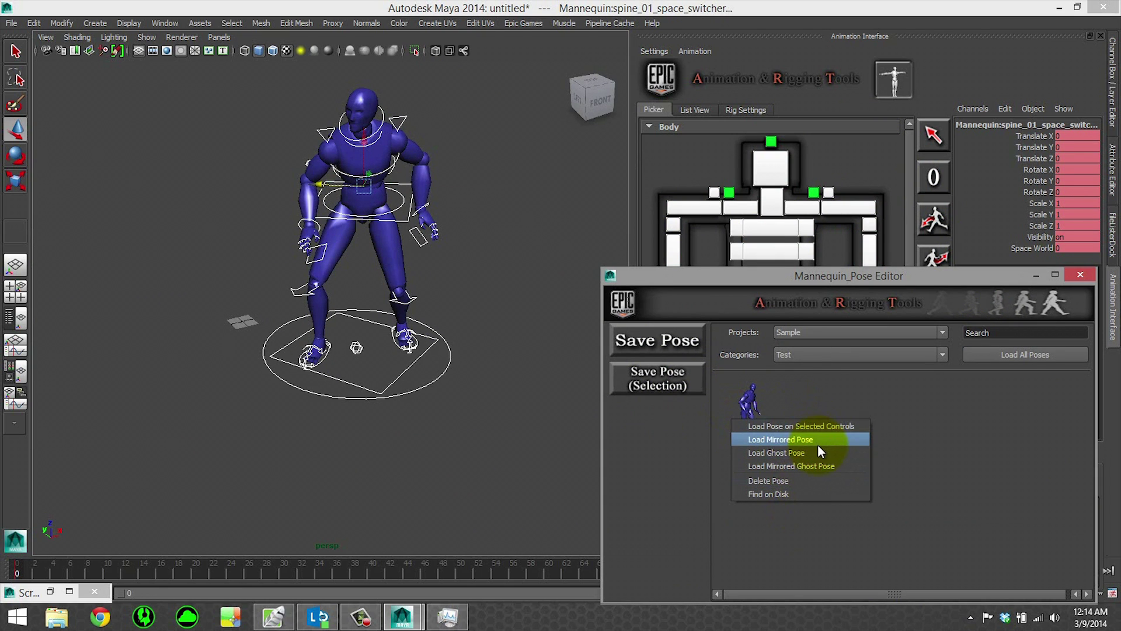
left_click_drag(524, 329, 310, 350, "alt")
left_click(470, 270)
- Close the Pose Editor to uncover the full body and finger picker
left_click_drag(836, 272, 469, 82)
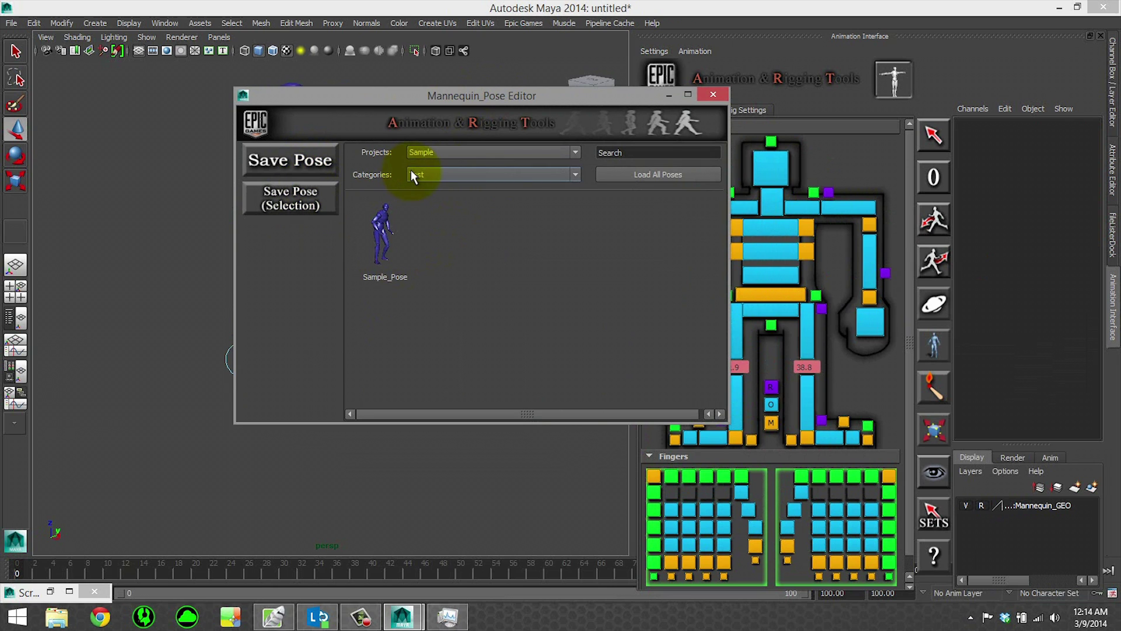
left_click(705, 99)
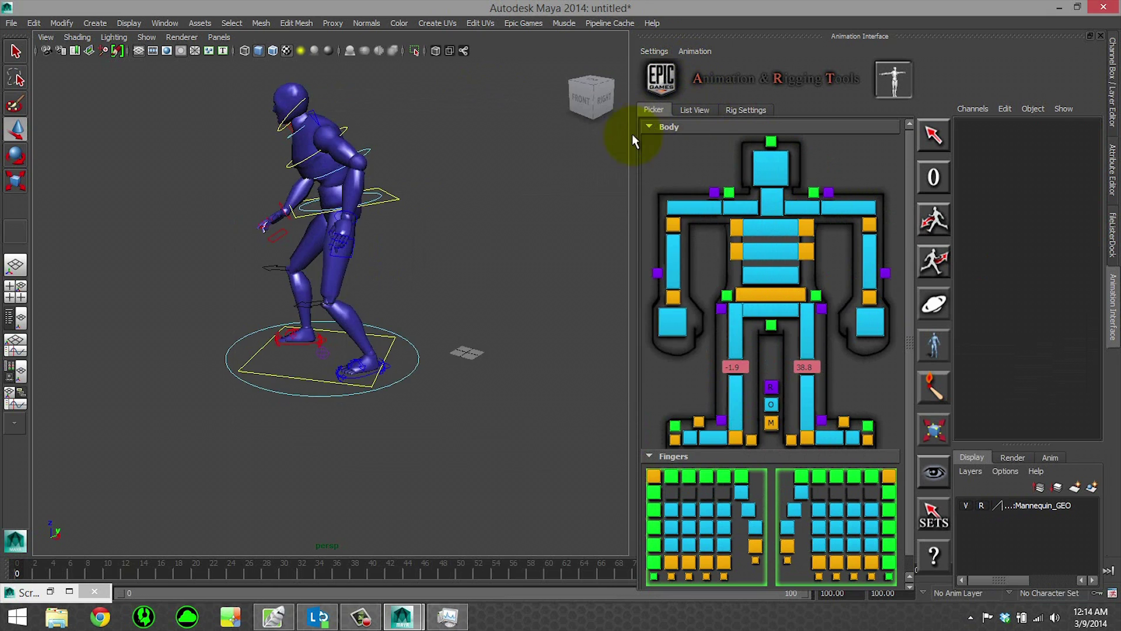
scroll(441, 304, "down", 3)
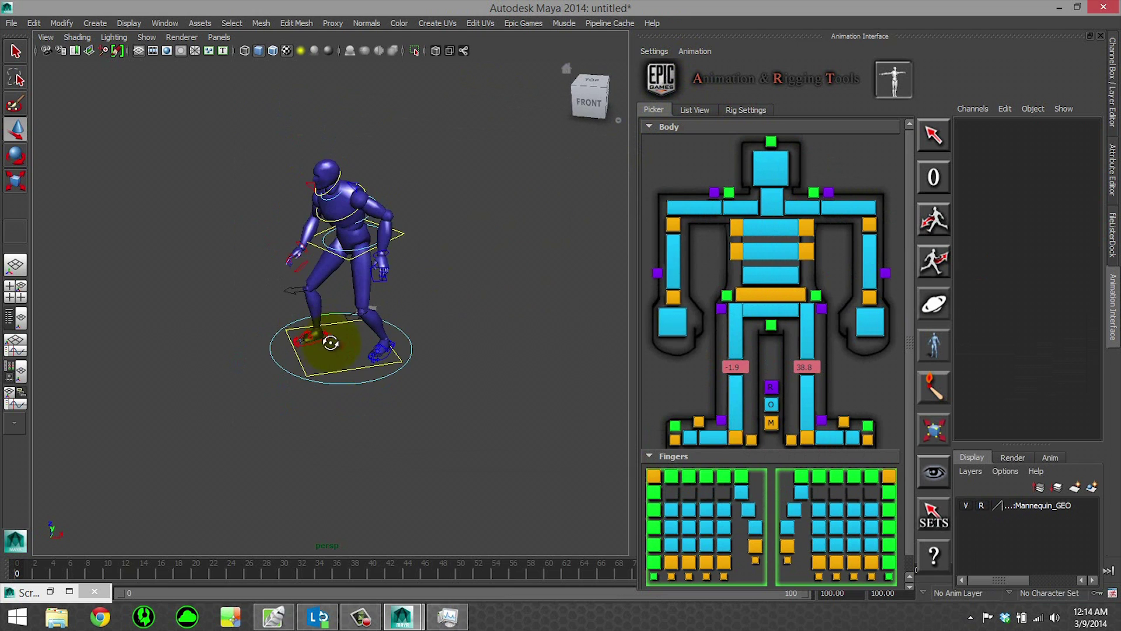